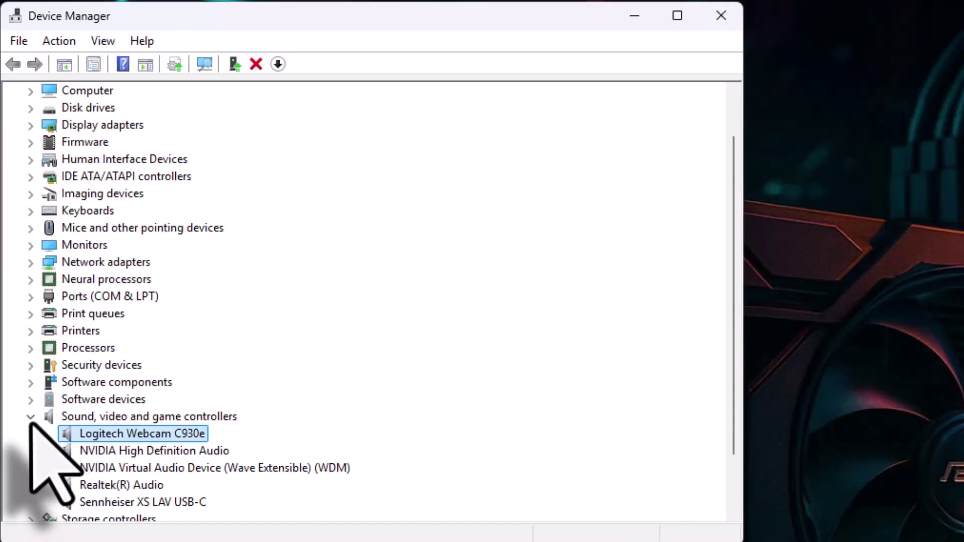
Collapse the Sound, video and game controllers category in Device Manager and look over the device category list
click(31, 420)
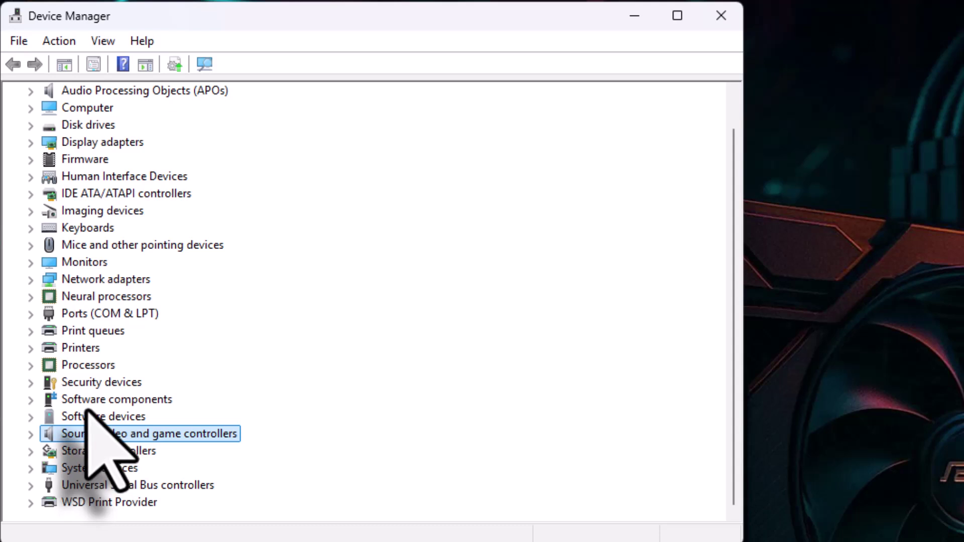
scroll(87, 411, up, 1)
scroll(87, 411, down, 1)
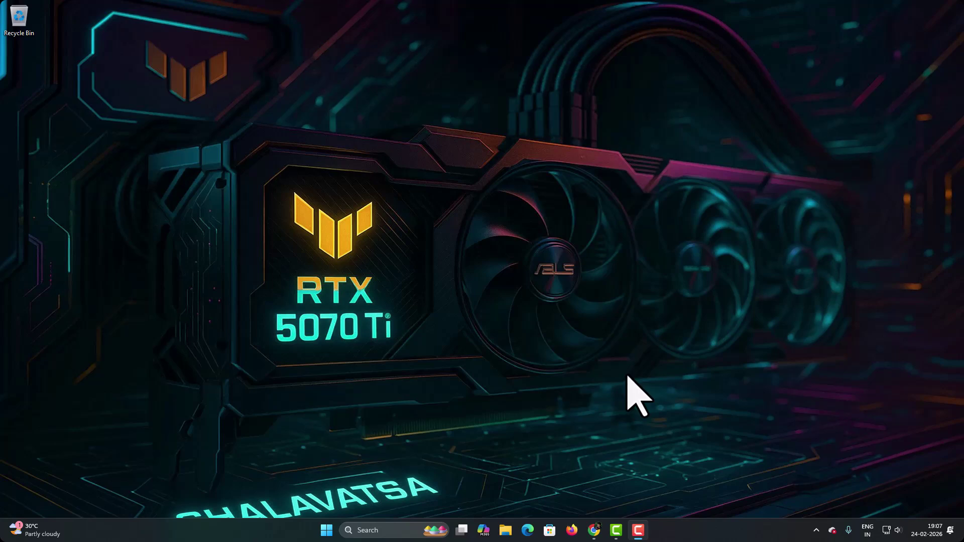
Switch to Chrome, maximize its window, and open the Drivers page on nvidia.com
key(alt+Tab)
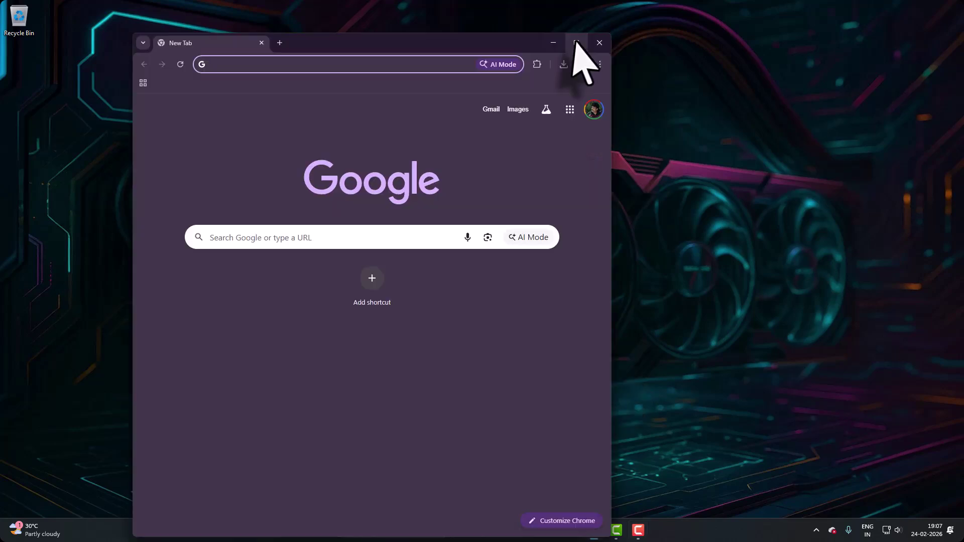
click(577, 39)
text(nvidia.co)
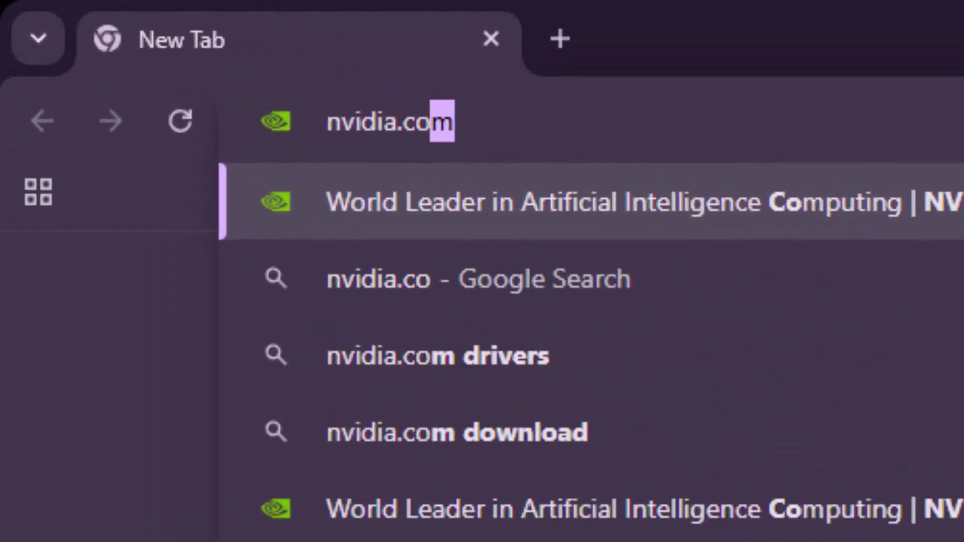
key(Return)
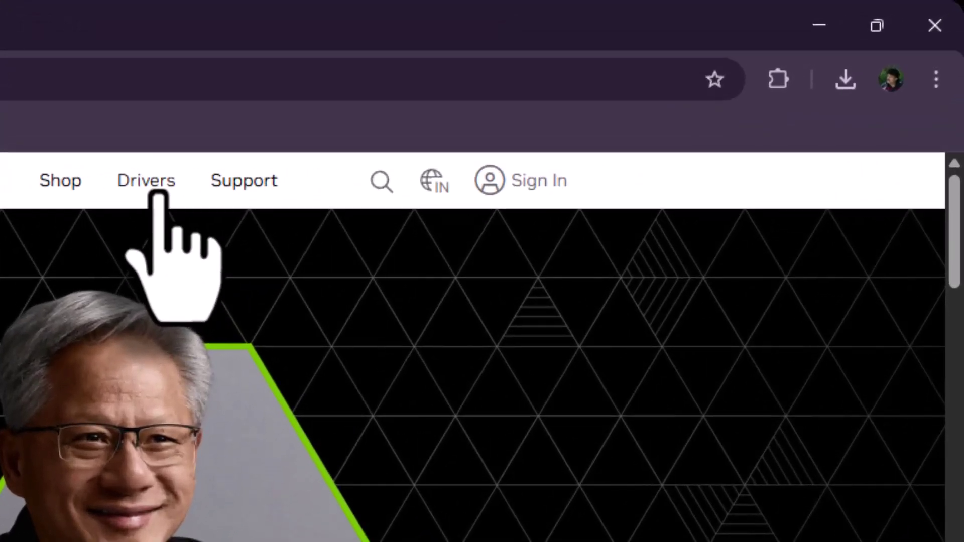
click(159, 195)
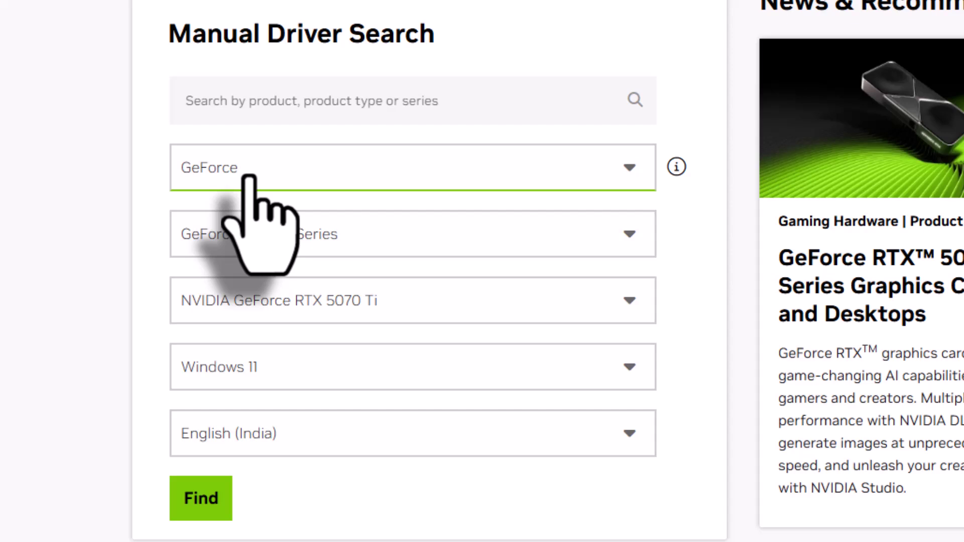
Search manually for GeForce RTX 50 Series drivers for the NVIDIA GeForce RTX 5070 Ti on Windows 11 in English (India)
click(245, 240)
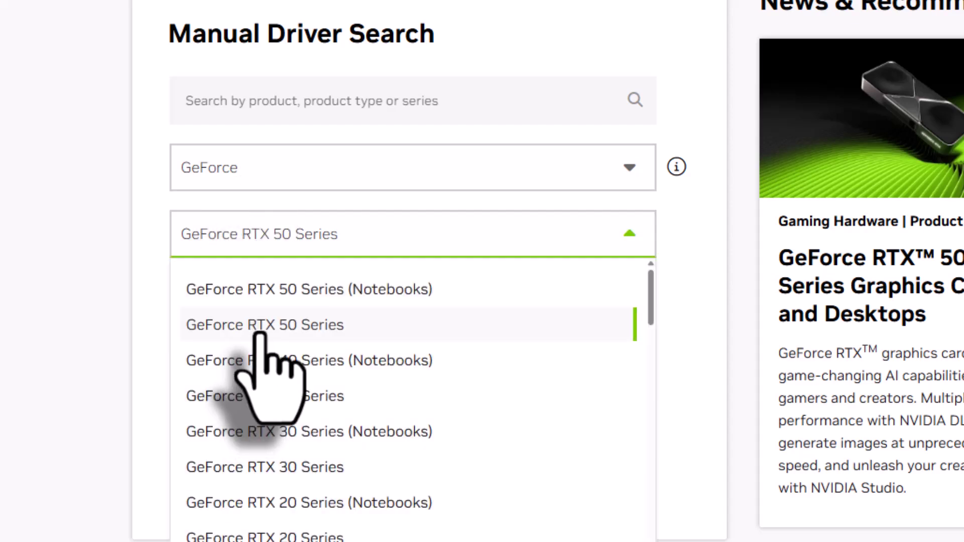
click(247, 335)
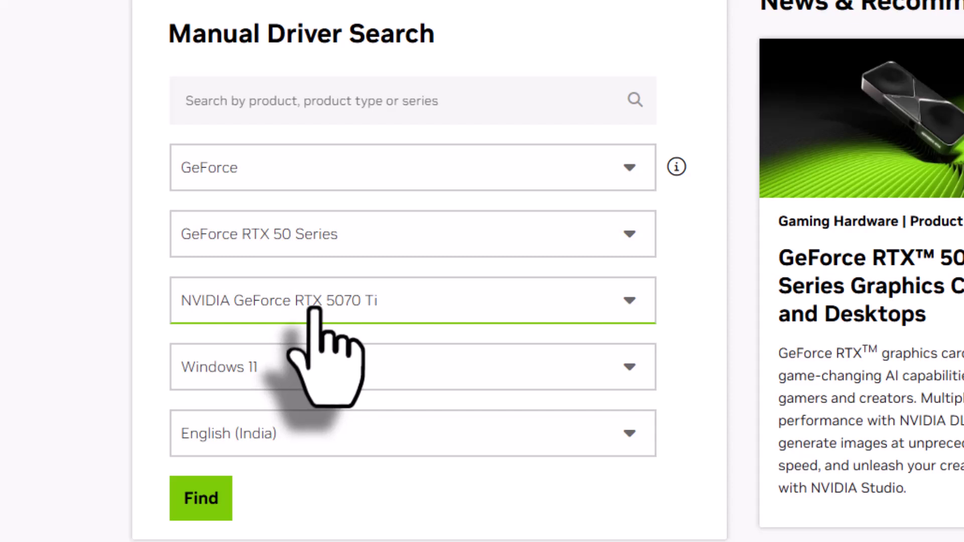
click(312, 376)
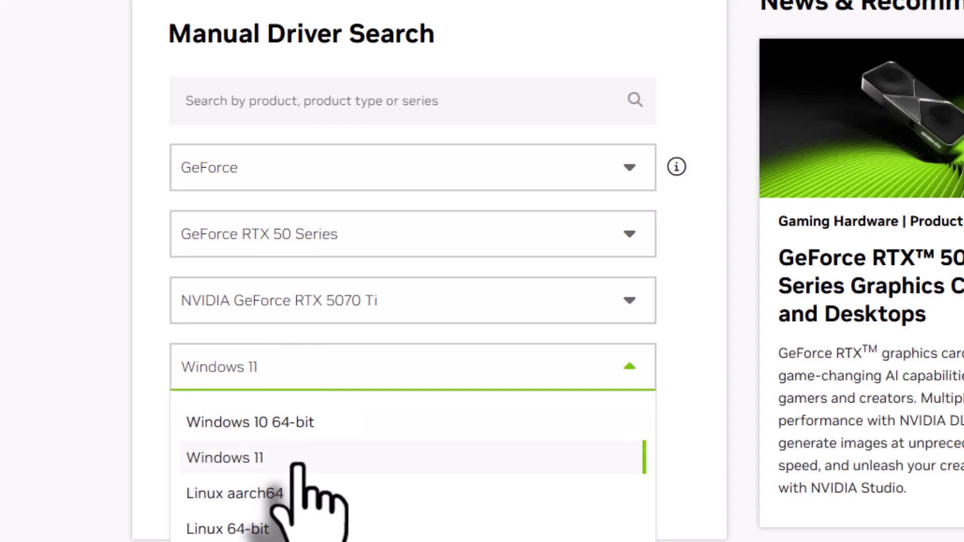
click(297, 461)
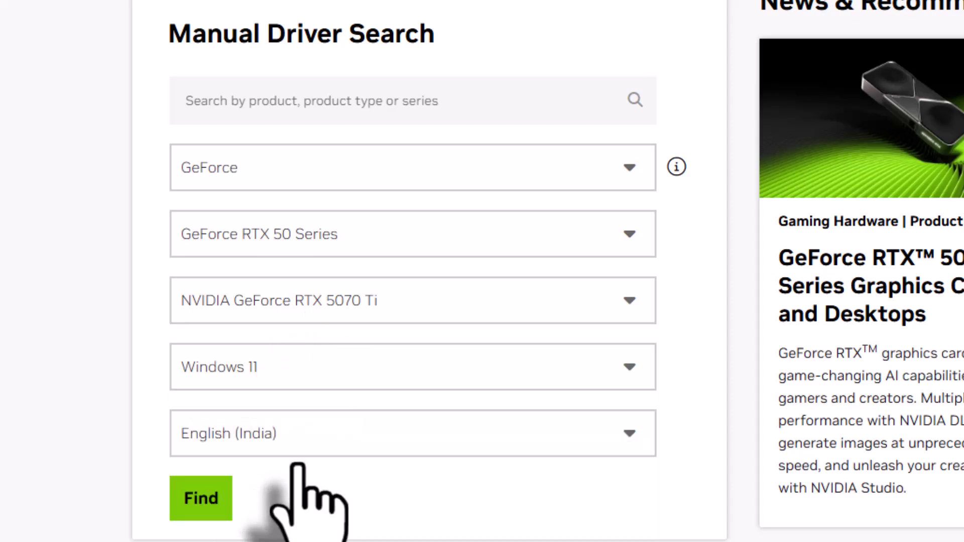
click(199, 513)
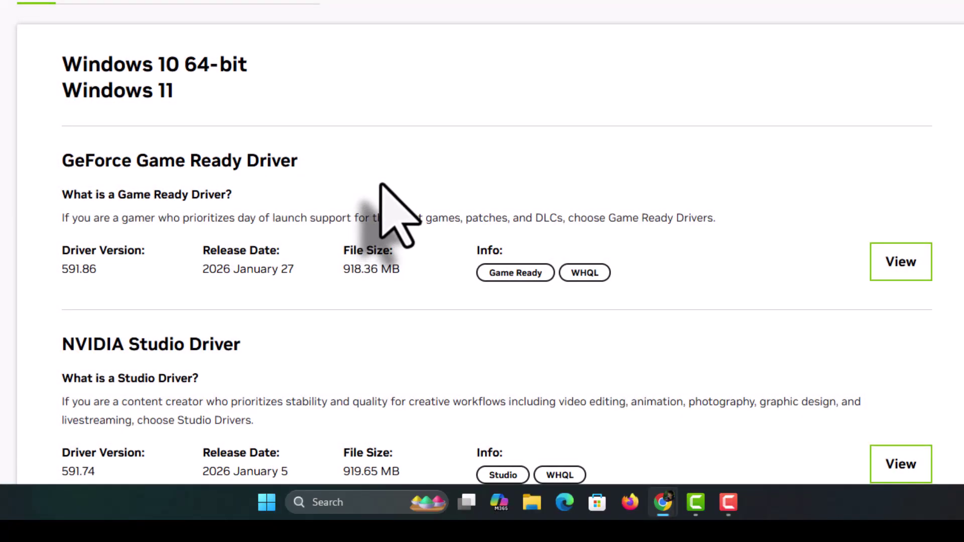
Open the download page of the NVIDIA Studio Driver for Windows 11, and close the browser after viewing it
scroll(245, 114, down, 2)
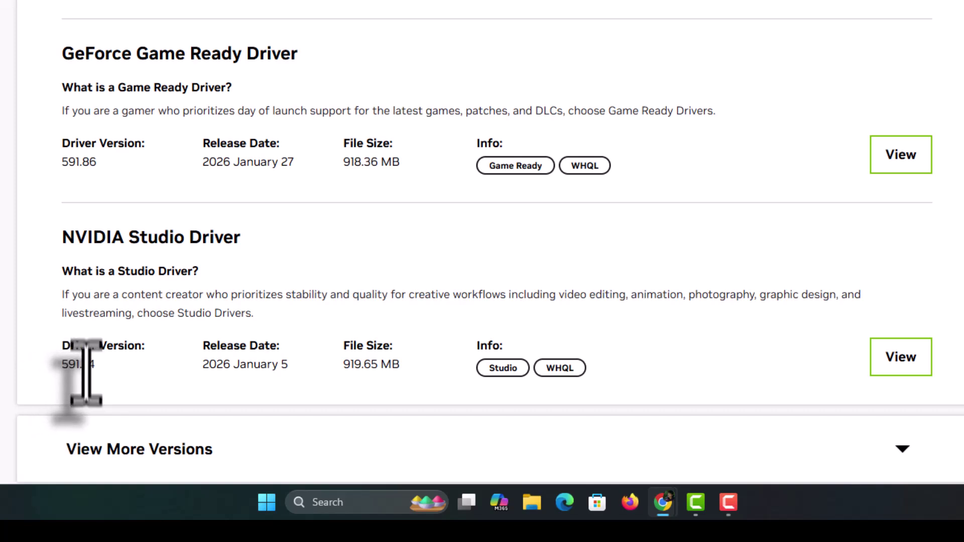
click(899, 373)
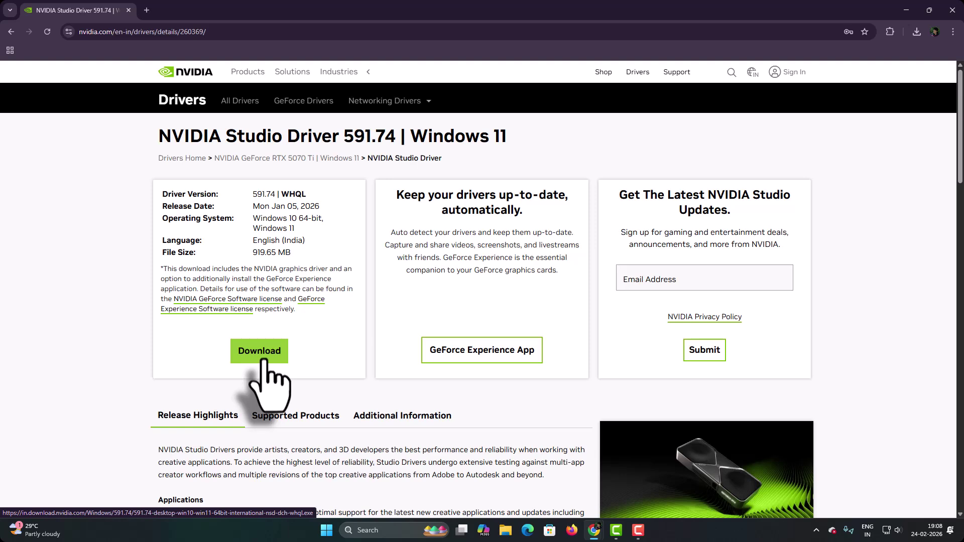
click(951, 8)
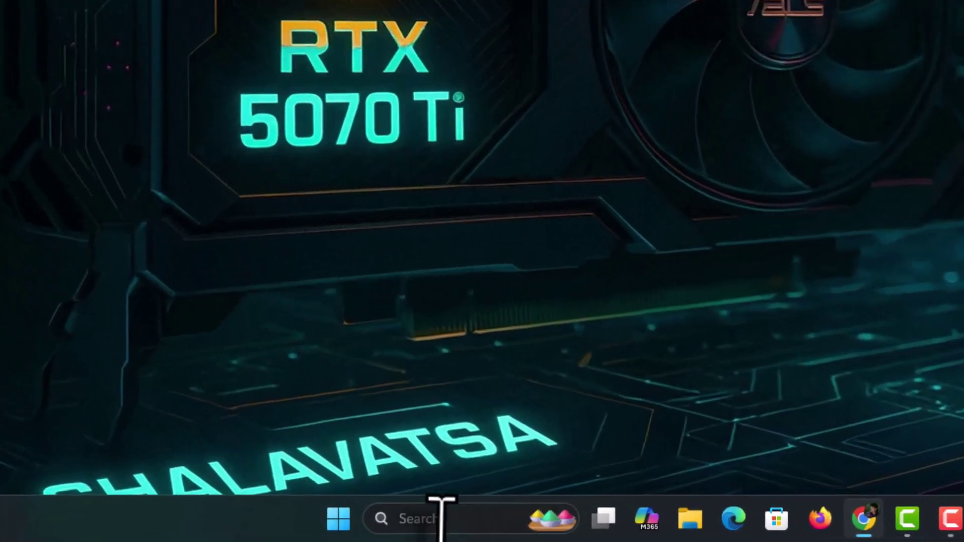
Search Windows for cmd and run Command Prompt as administrator
click(382, 531)
text(cmd)
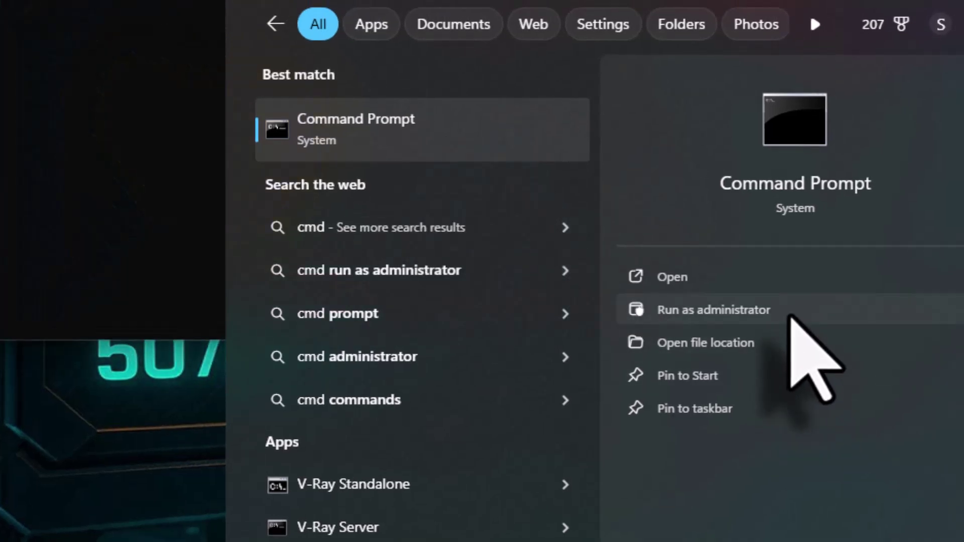
click(791, 316)
Run nvidia-smi and examine the graphics card, driver and memory details in its output
text(n)
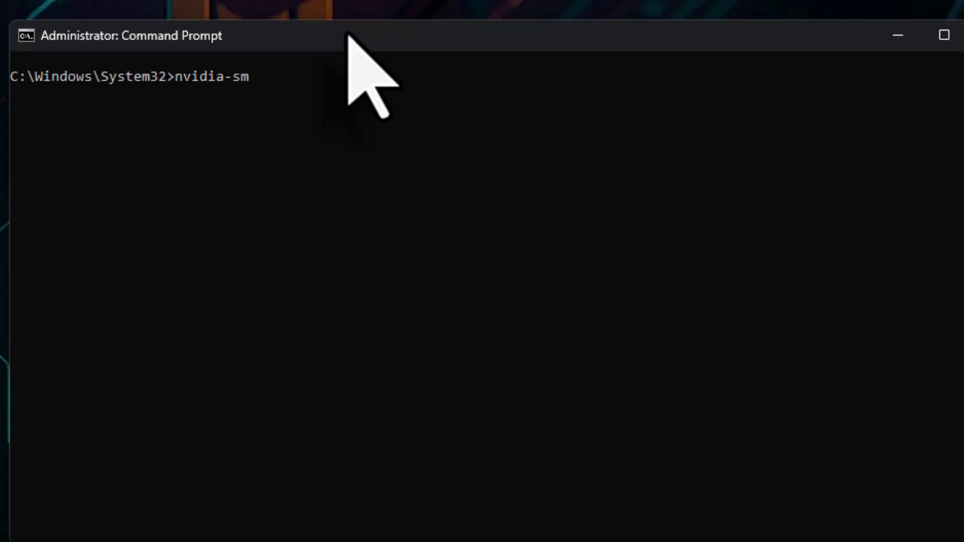
text(vidia-smi)
key(Return)
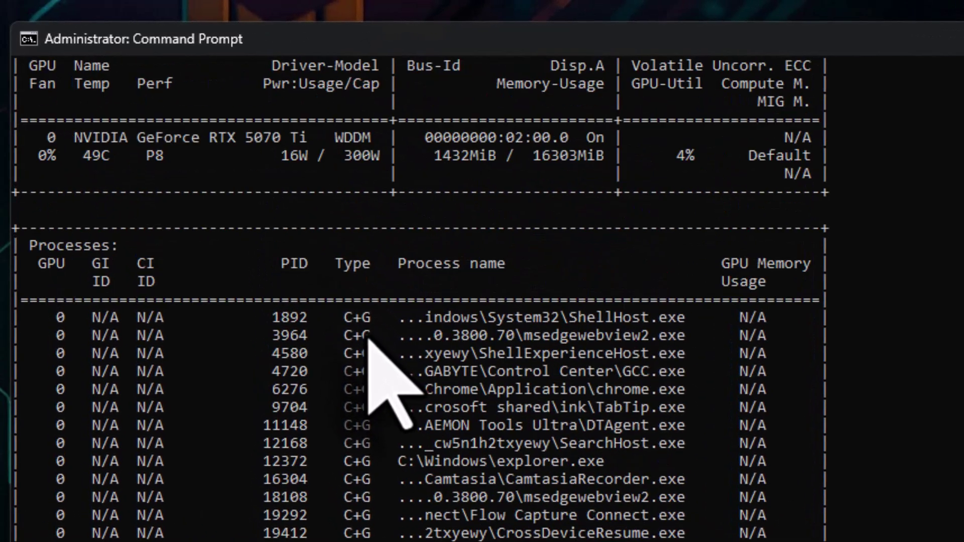
scroll(369, 336, up, 2)
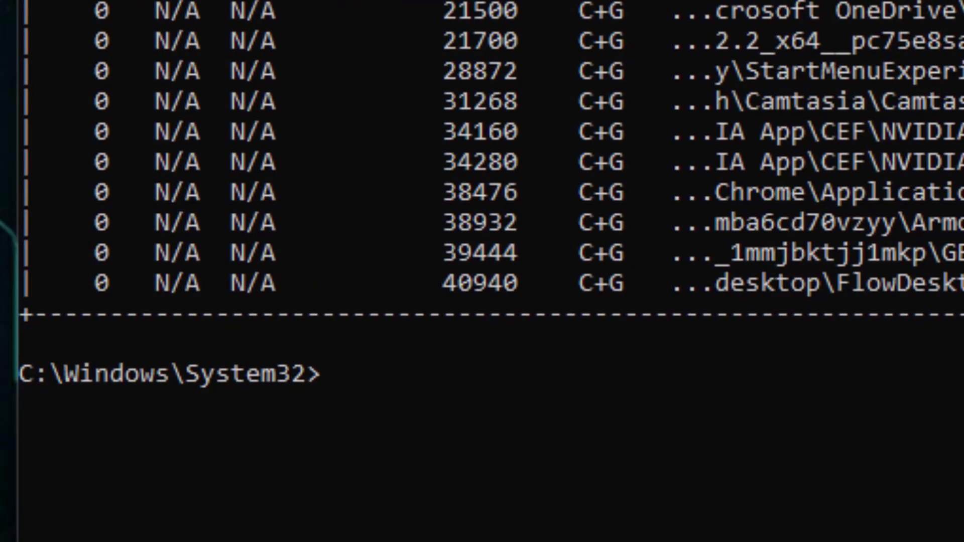
Run systeminfo in the administrator Command Prompt and return to the beginning of its report
text(ysteminfo)
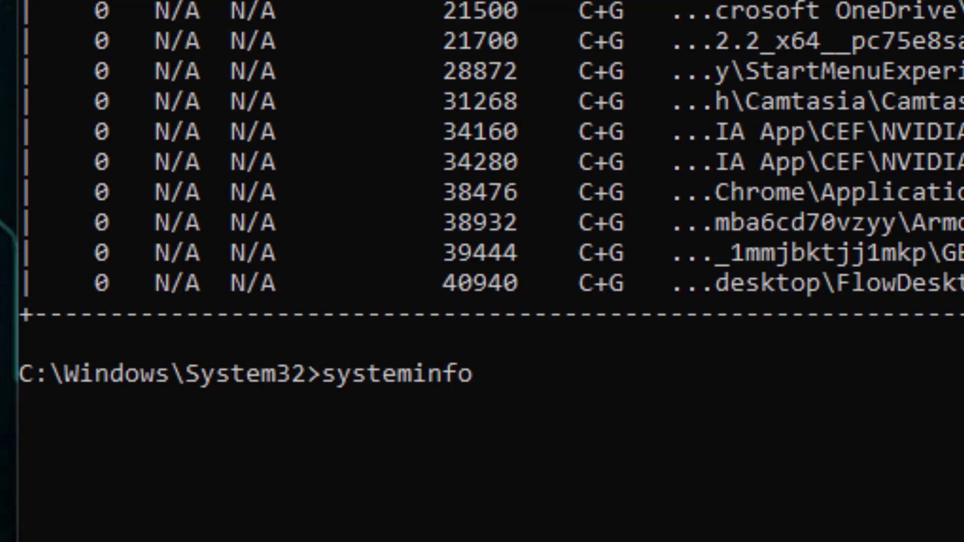
key(Return)
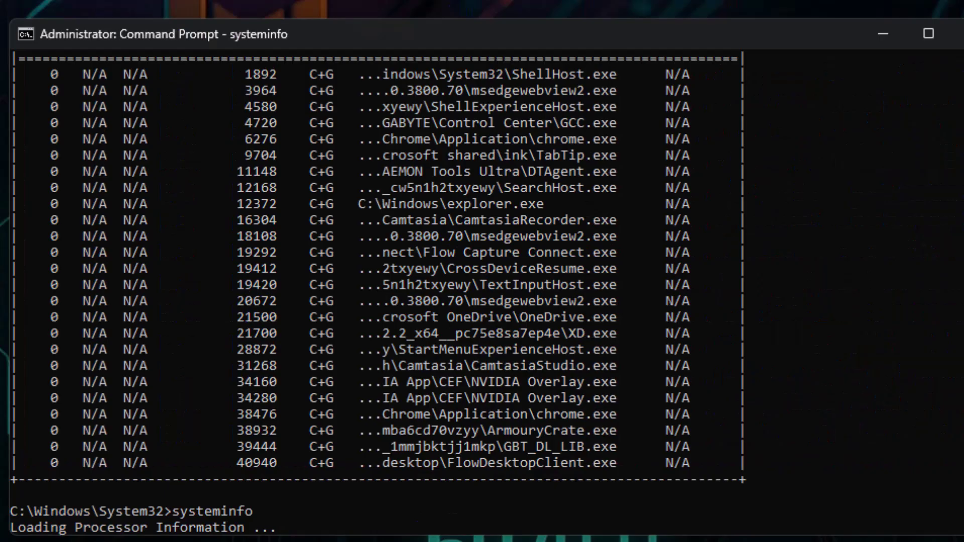
scroll(460, 402, up, 5)
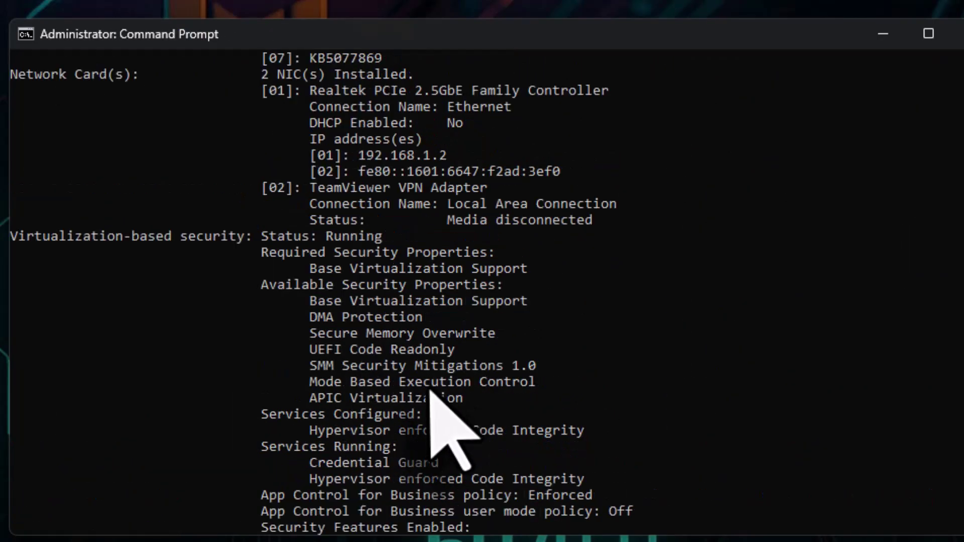
scroll(433, 395, up, 11)
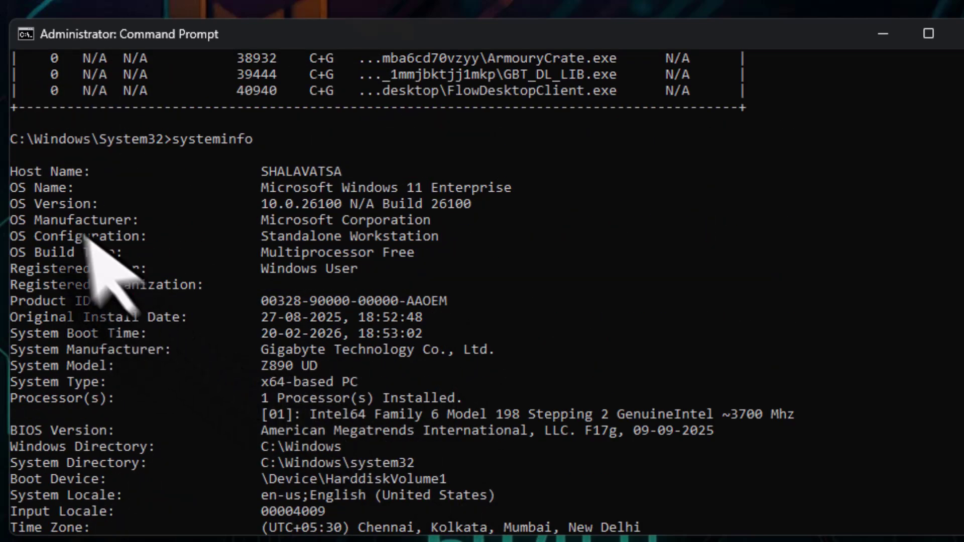
Select the full systeminfo report from Host Name through the Hyper-V Requirements line and copy it
click(15, 173)
scroll(269, 441, down, 17)
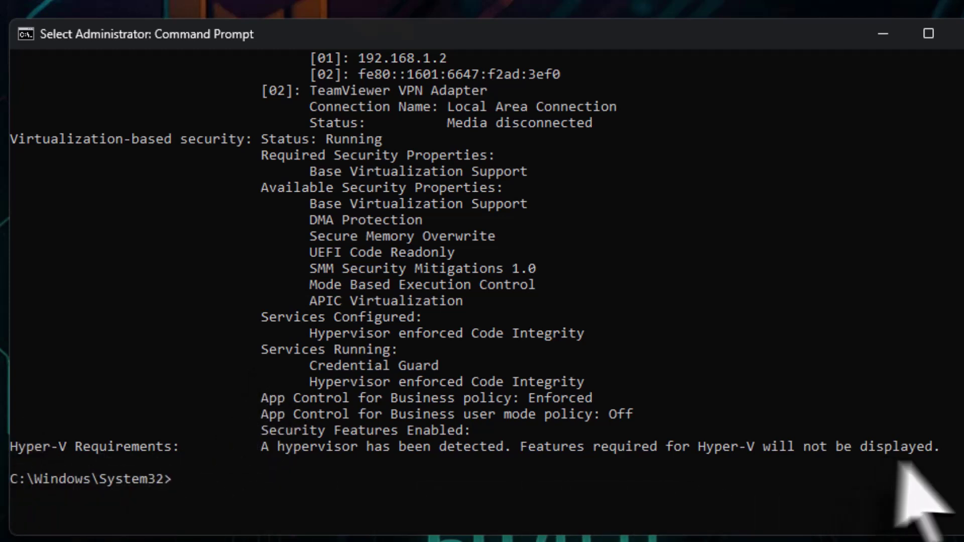
shift+click(939, 453)
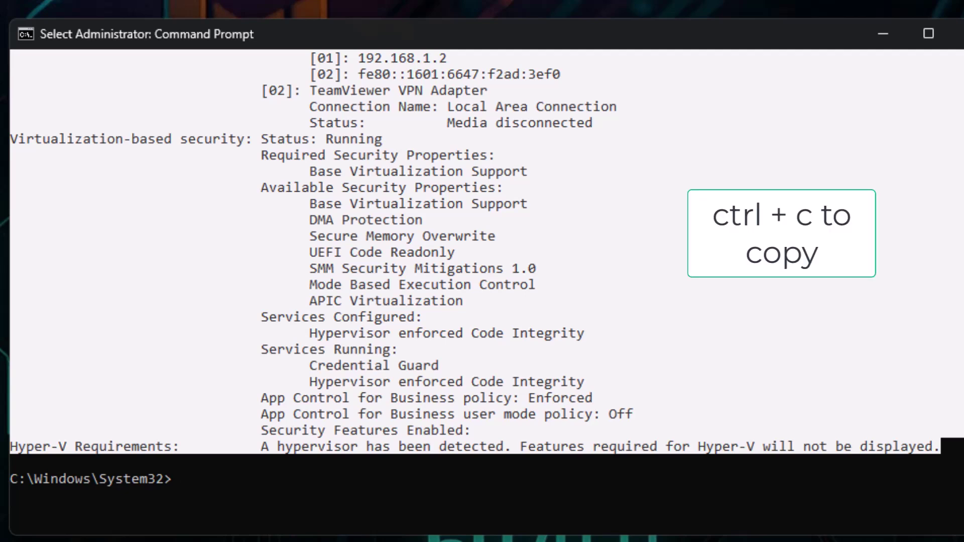
key(ctrl+c)
Open Word, create a blank document, and paste the copied system information into it
click(157, 524)
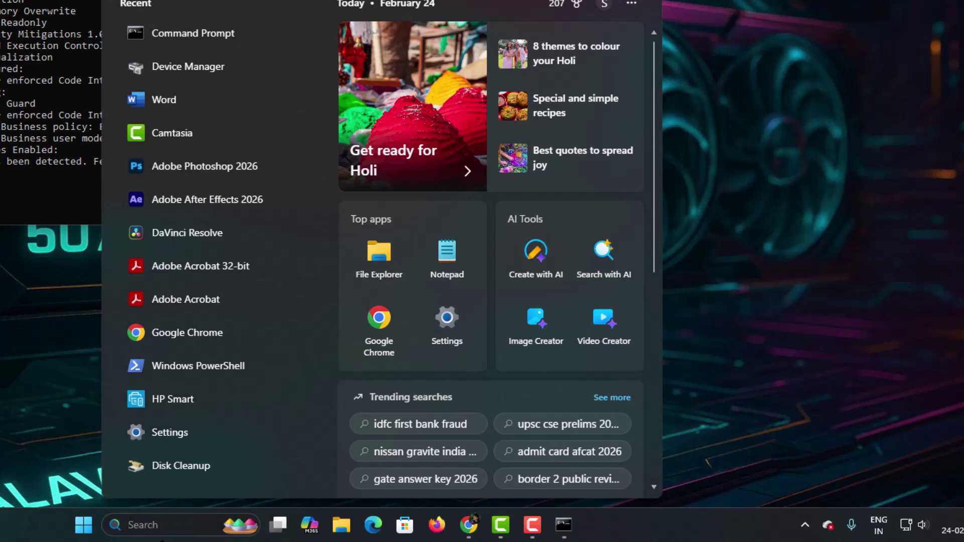
click(216, 101)
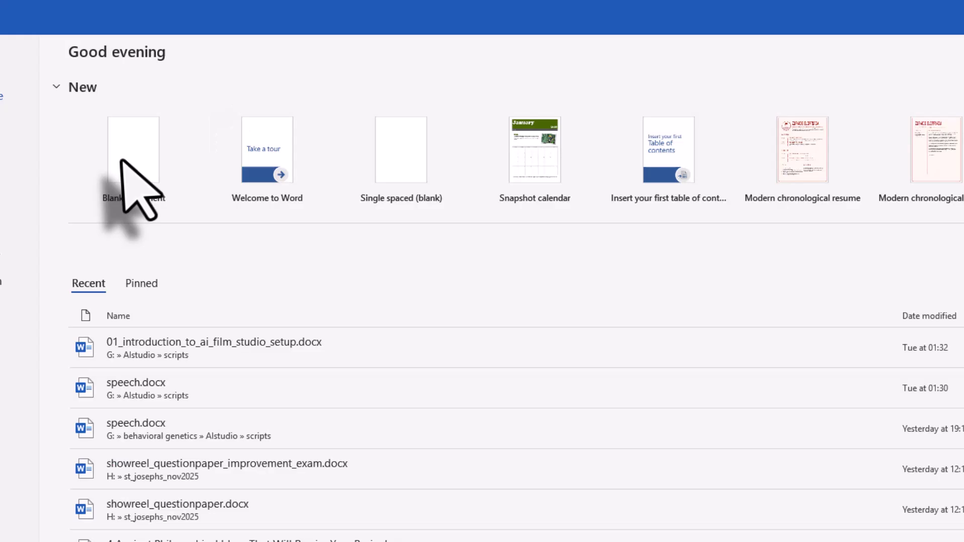
click(120, 162)
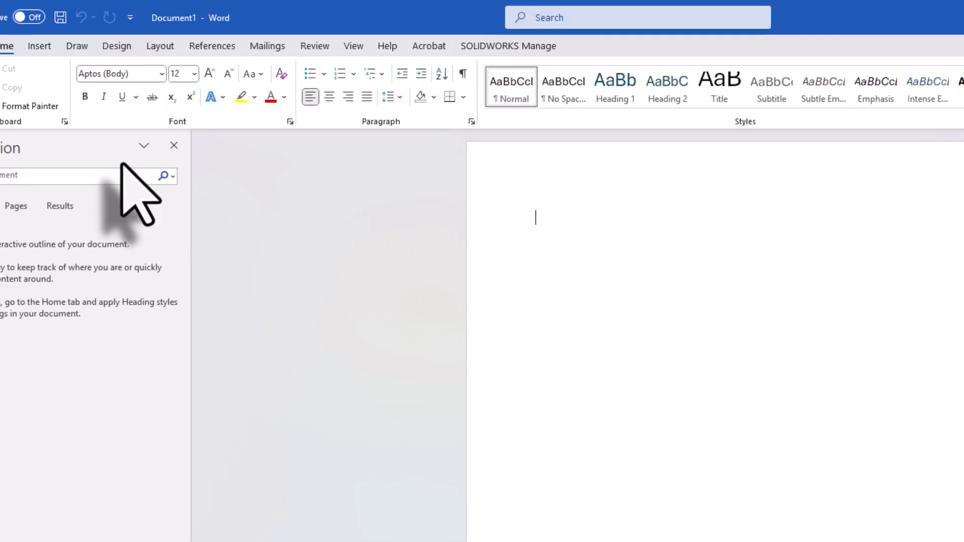
key(ctrl+v)
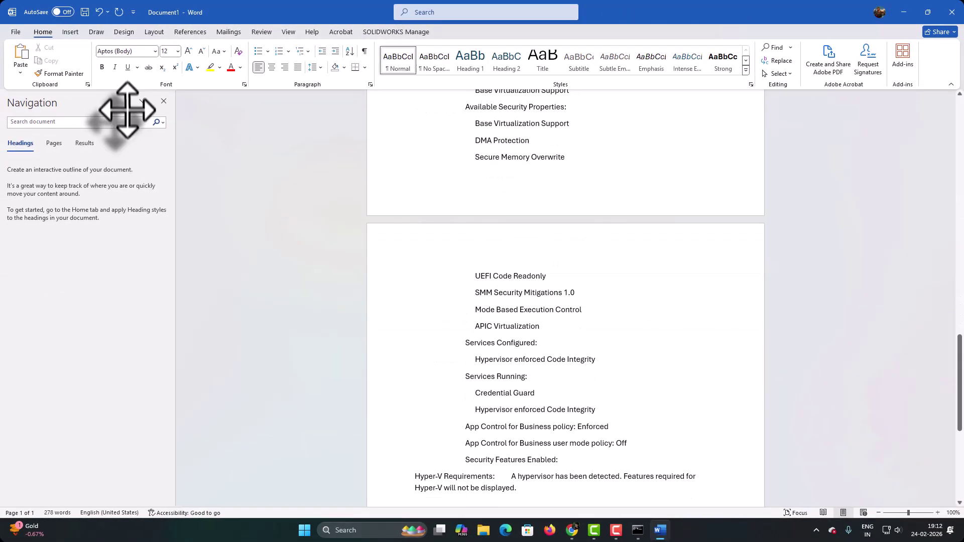
scroll(502, 409, up, 8)
Save the document as shalavatsa_system_information in Word Document format in the scripts folder
click(16, 31)
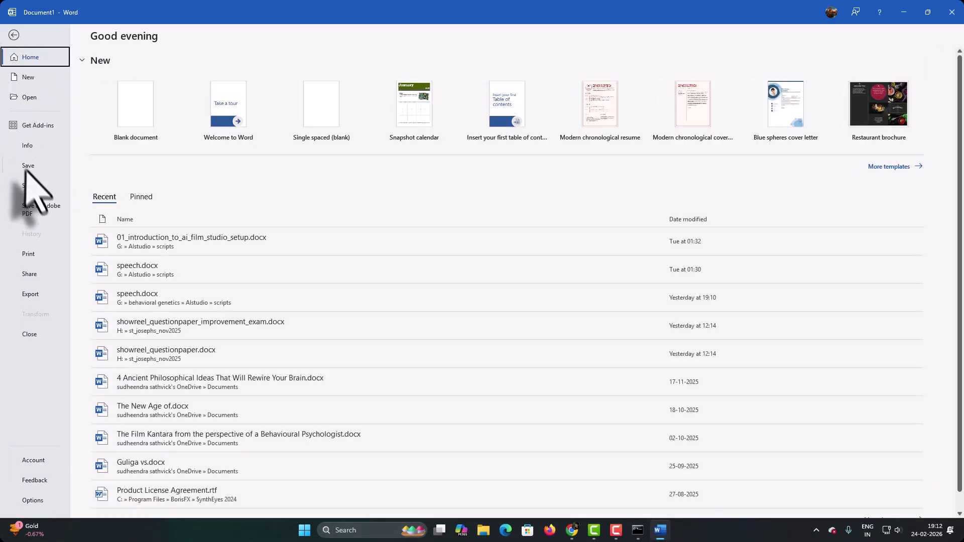
click(29, 187)
click(132, 202)
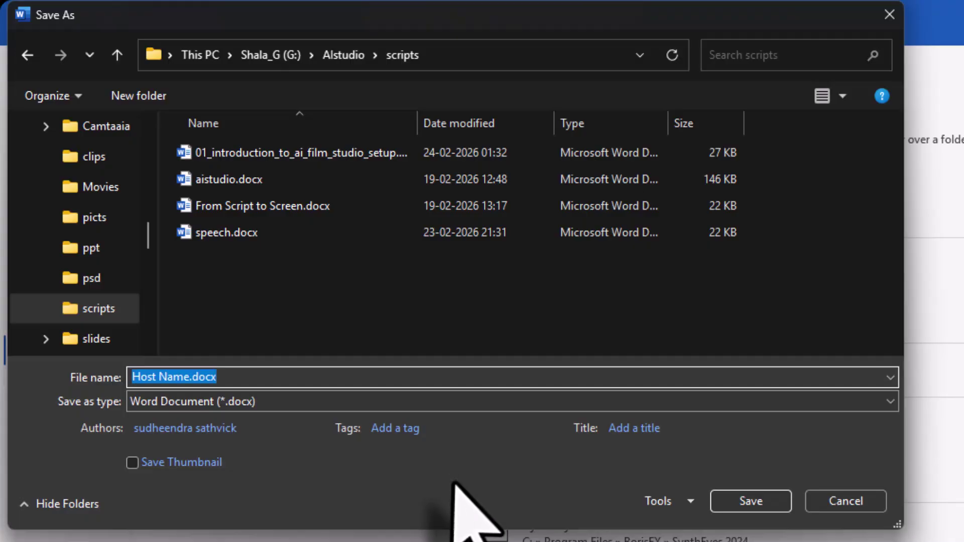
text(shalavatsa_system_information)
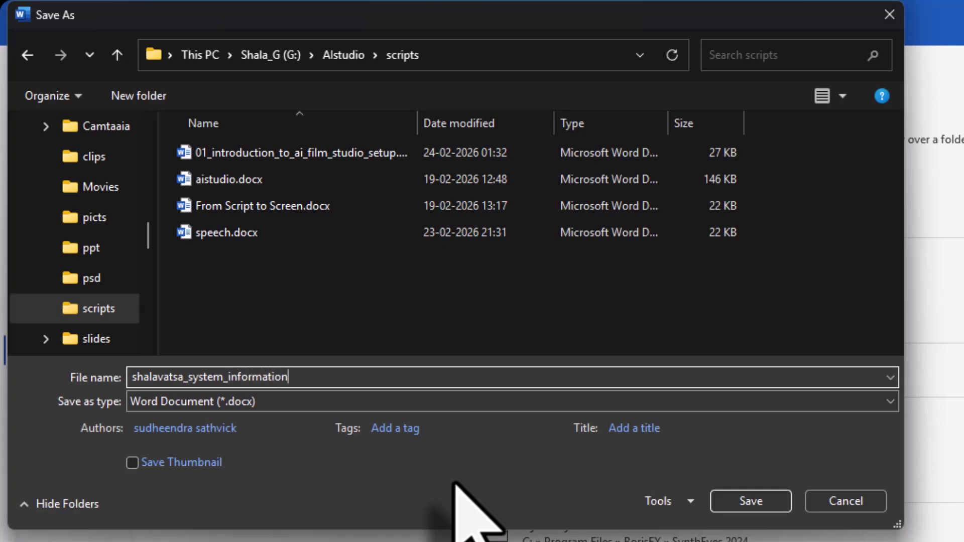
key(Return)
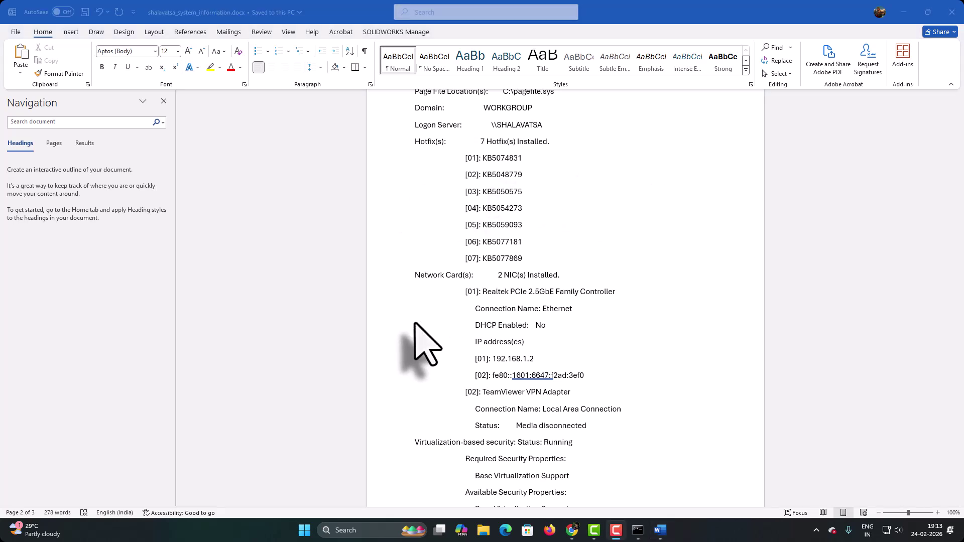
Review the pasted network card, virtualization-based security and Hyper-V details through the end of the document
scroll(417, 331, down, 5)
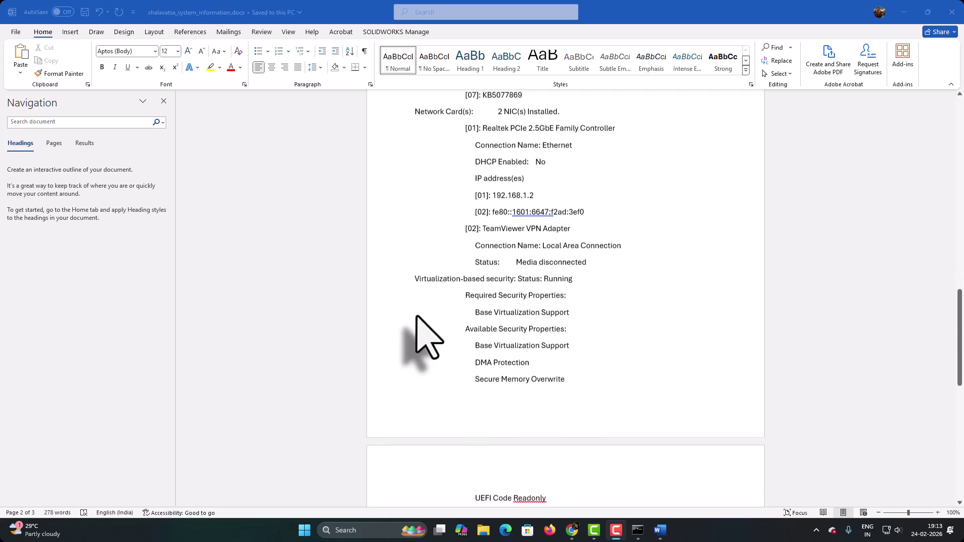
scroll(436, 332, down, 7)
scroll(438, 335, up, 1)
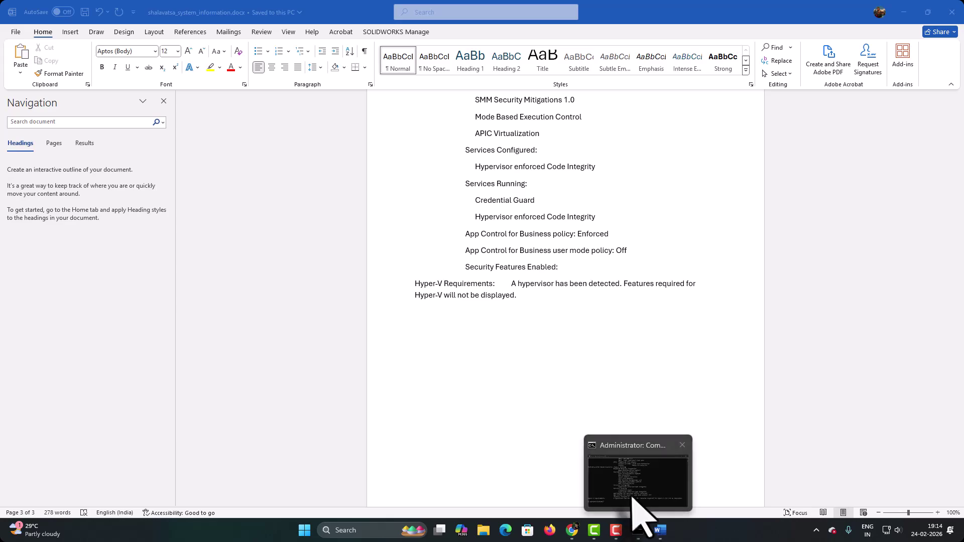
Switch to the administrator Command Prompt, run bcdedit /set hypervisorlaunchtype off, and restart the PC
click(632, 497)
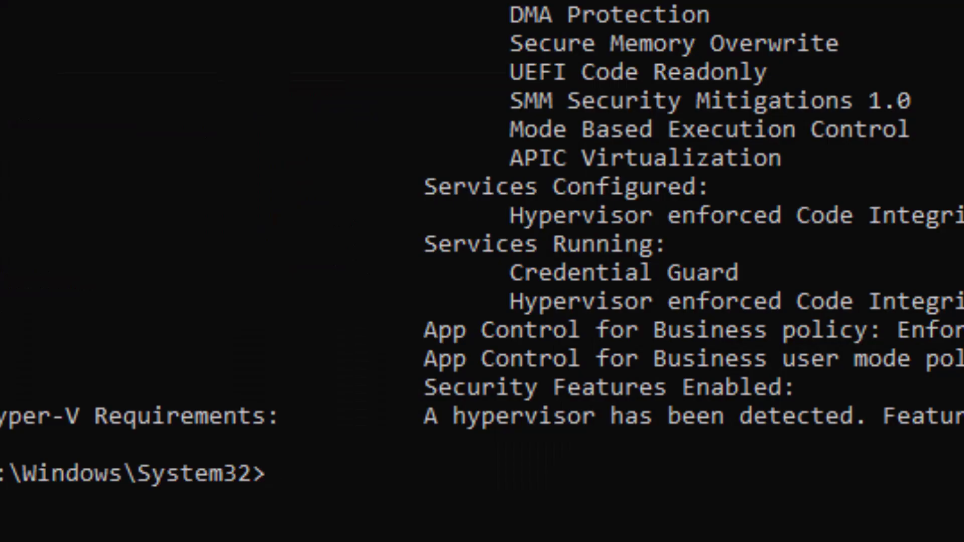
text(bcded)
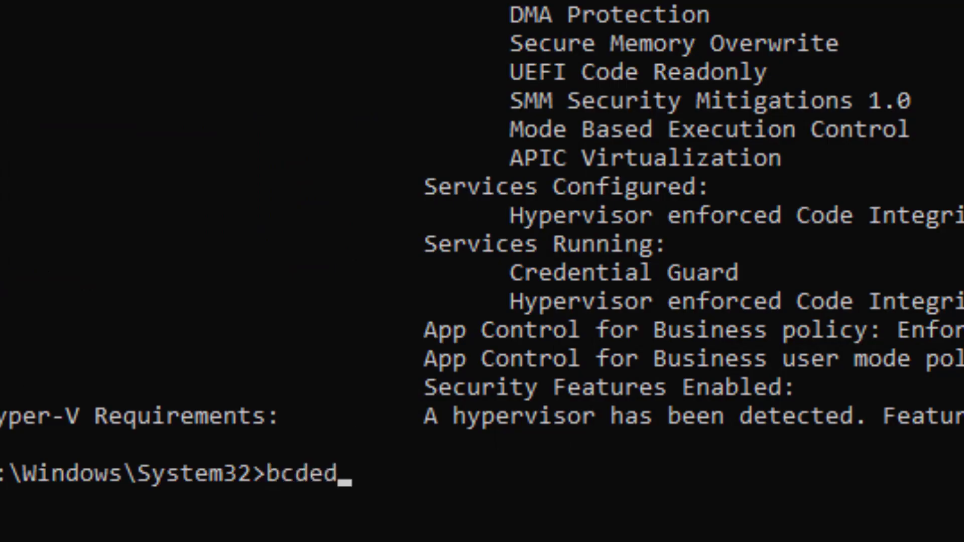
text(it /)
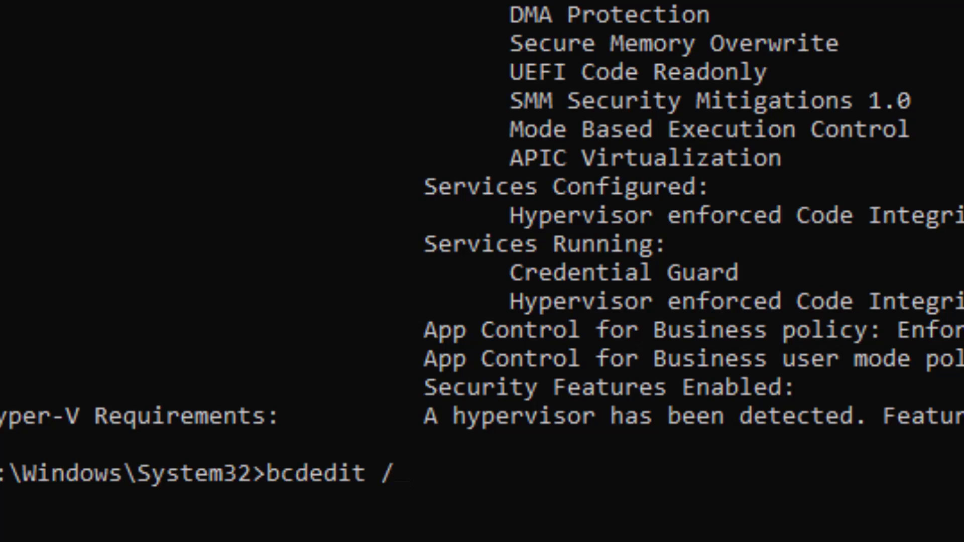
text(set hypervisorla)
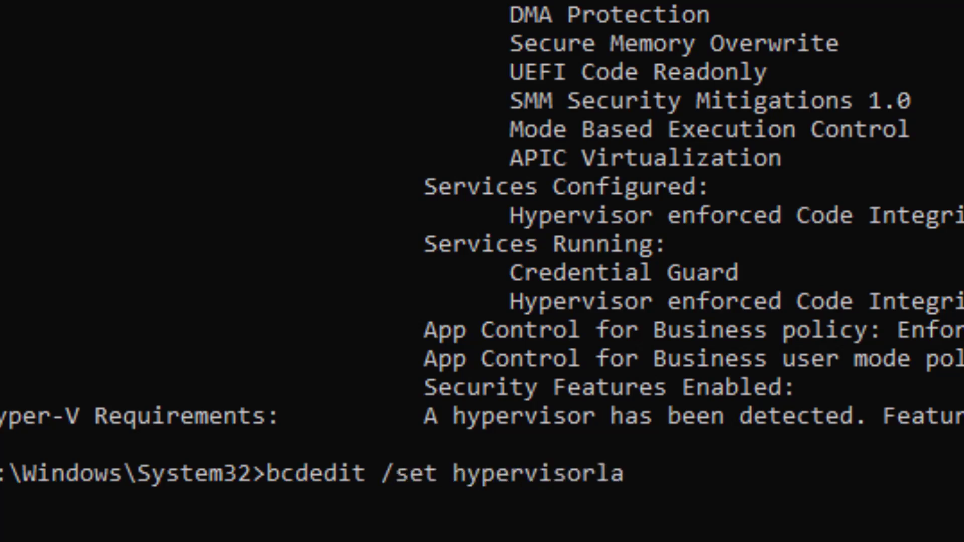
text(type off)
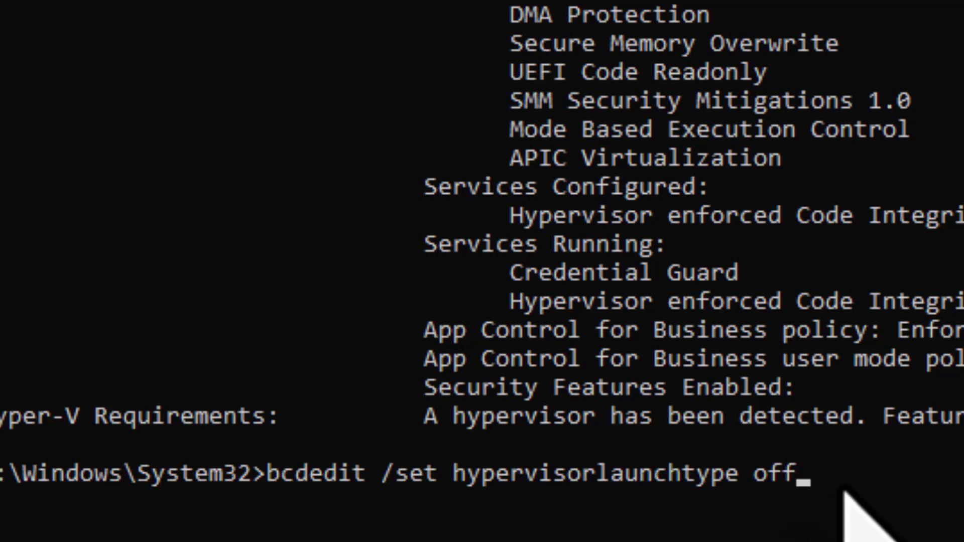
key(Return)
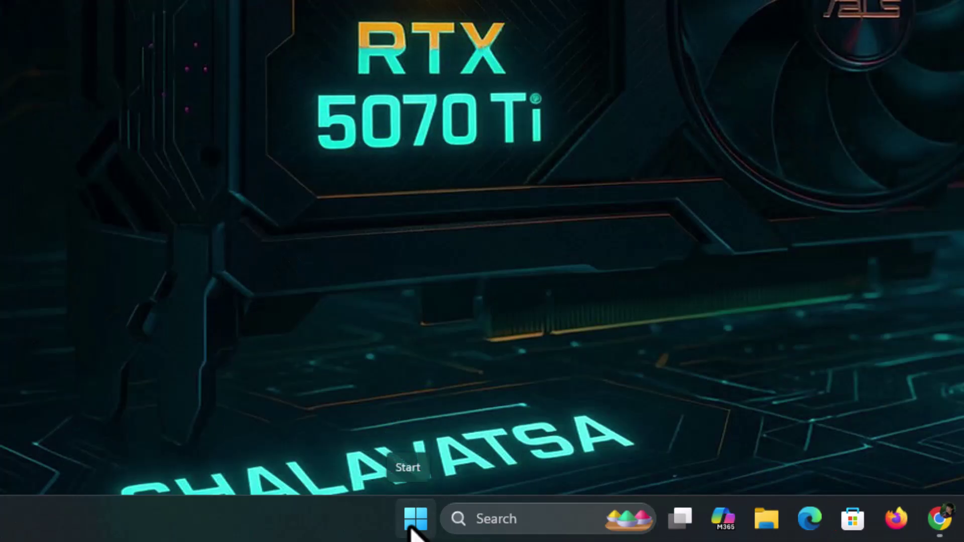
click(324, 535)
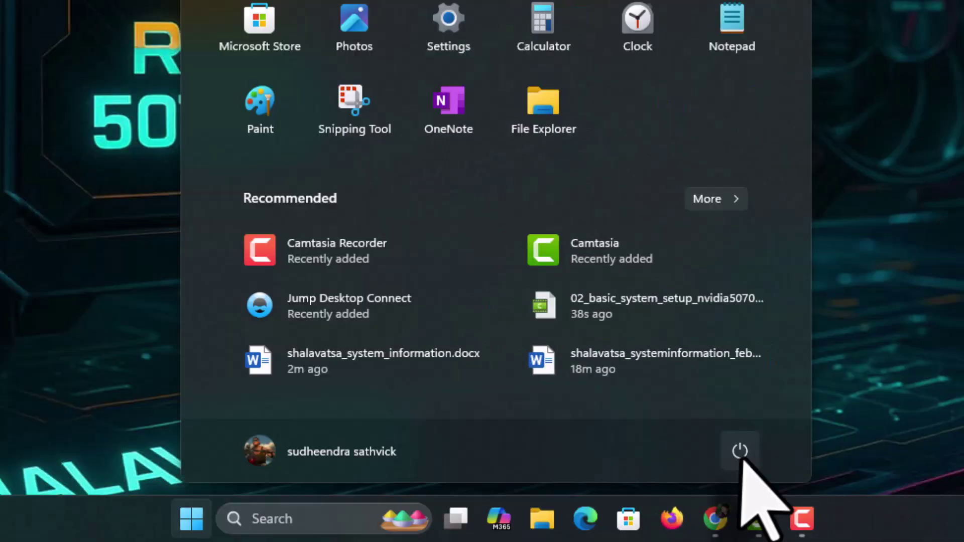
click(960, 451)
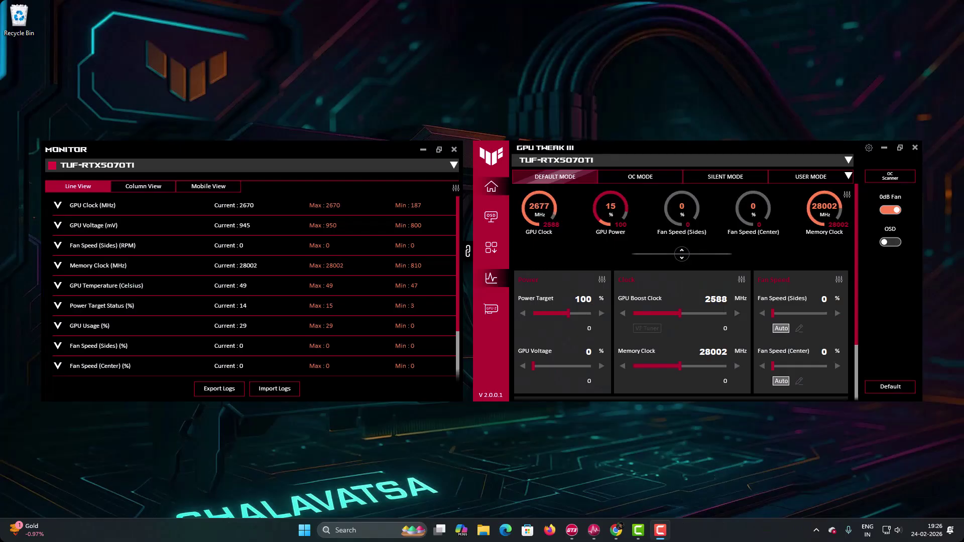
Open Command Prompt as administrator, run systeminfo to check the virtualization-based security status, and close the window
click(354, 528)
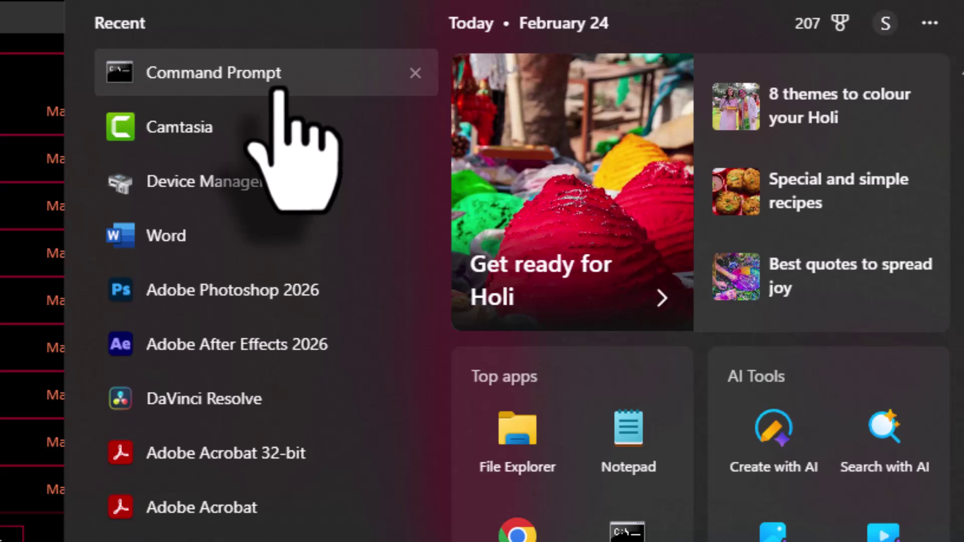
right_click(279, 92)
click(330, 115)
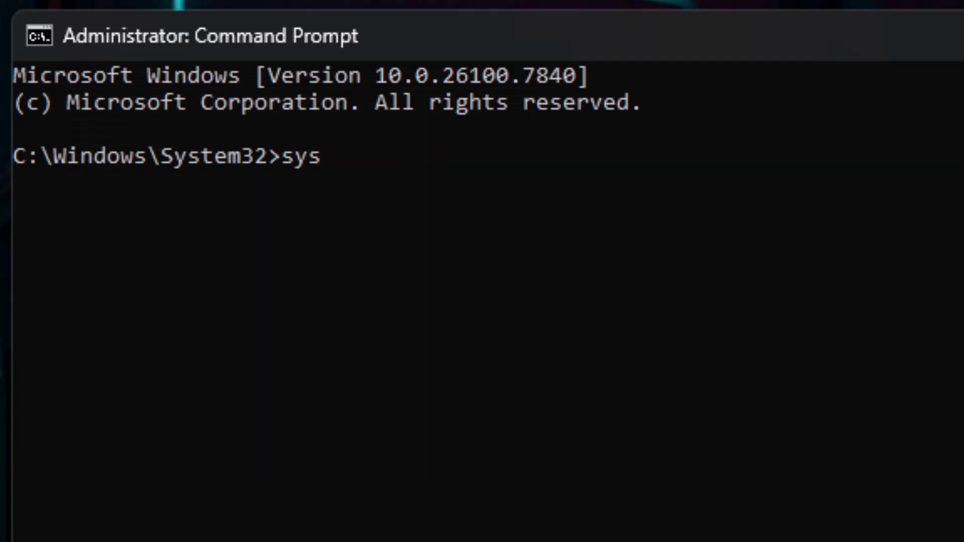
text(systeminfo)
key(Return)
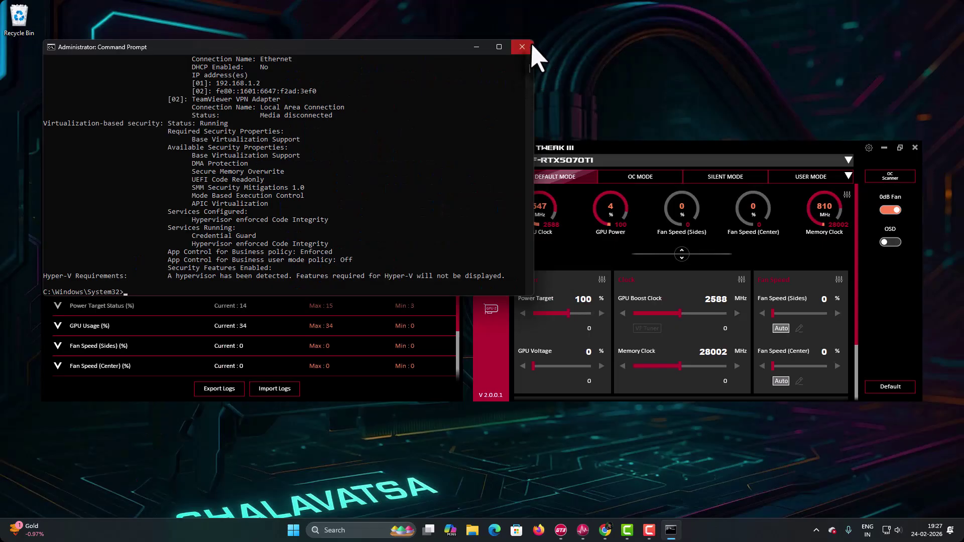
click(533, 47)
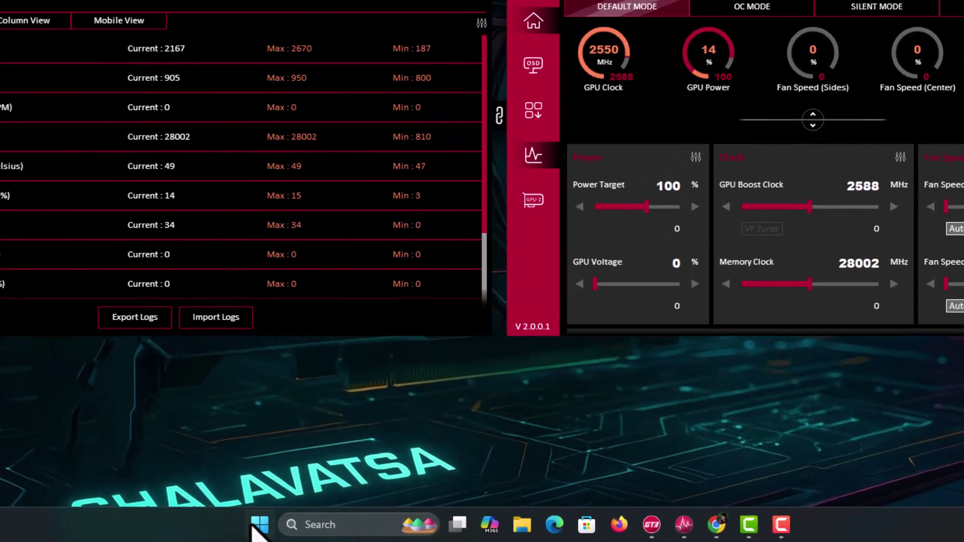
Turn off Memory integrity in the Core isolation details of Windows Security's Device security, and close Windows Security
click(297, 530)
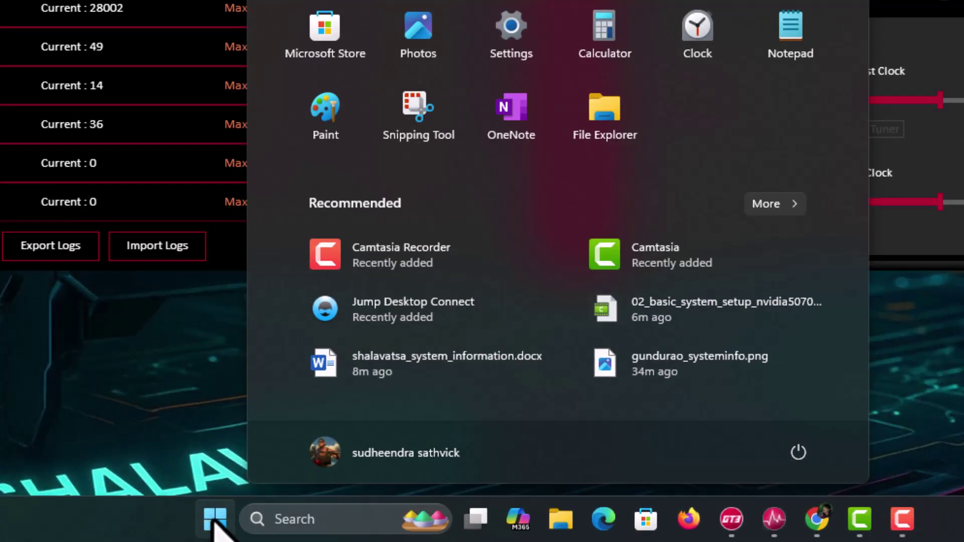
click(518, 33)
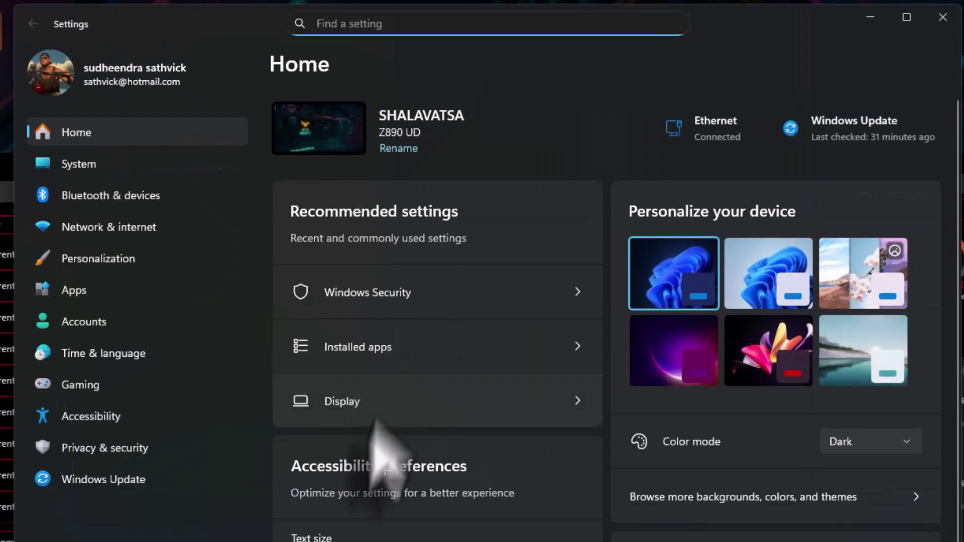
click(126, 451)
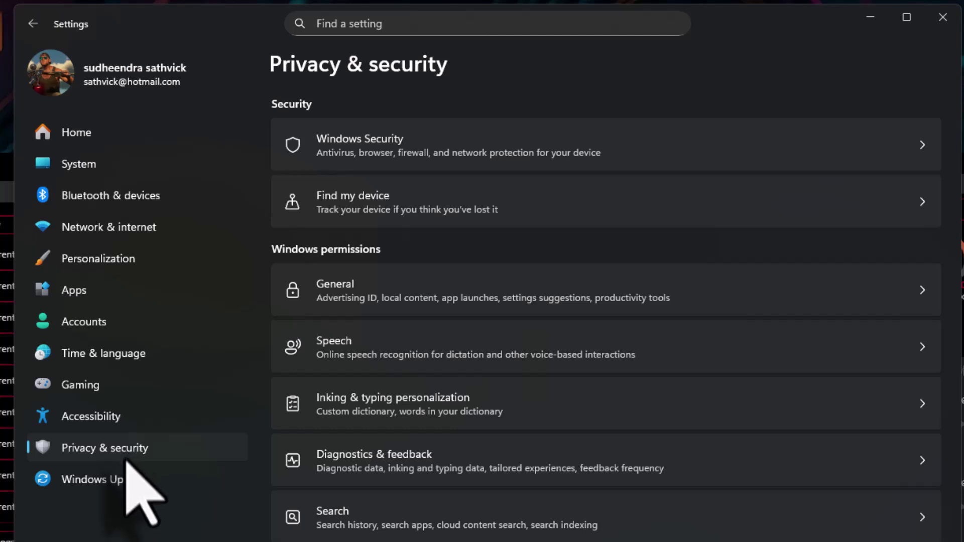
click(387, 146)
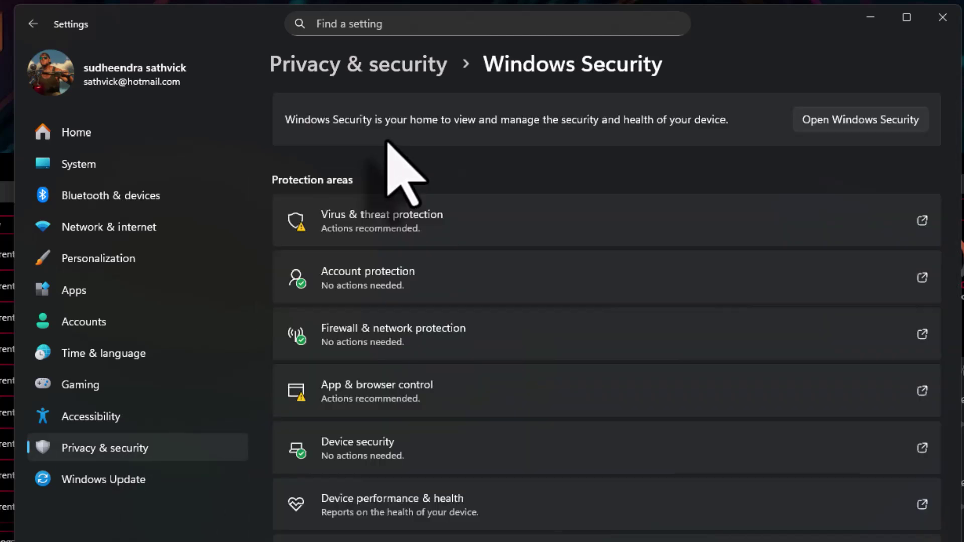
click(377, 453)
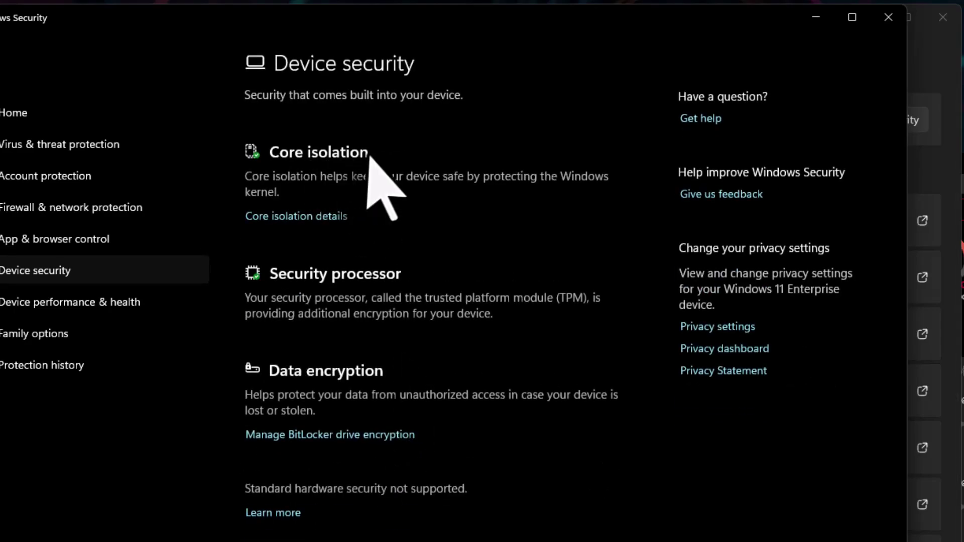
click(294, 219)
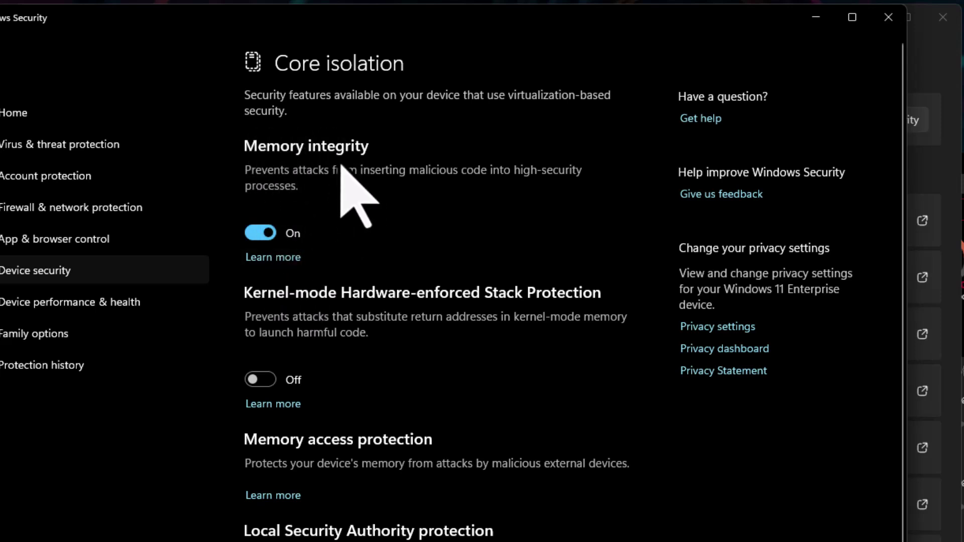
click(266, 232)
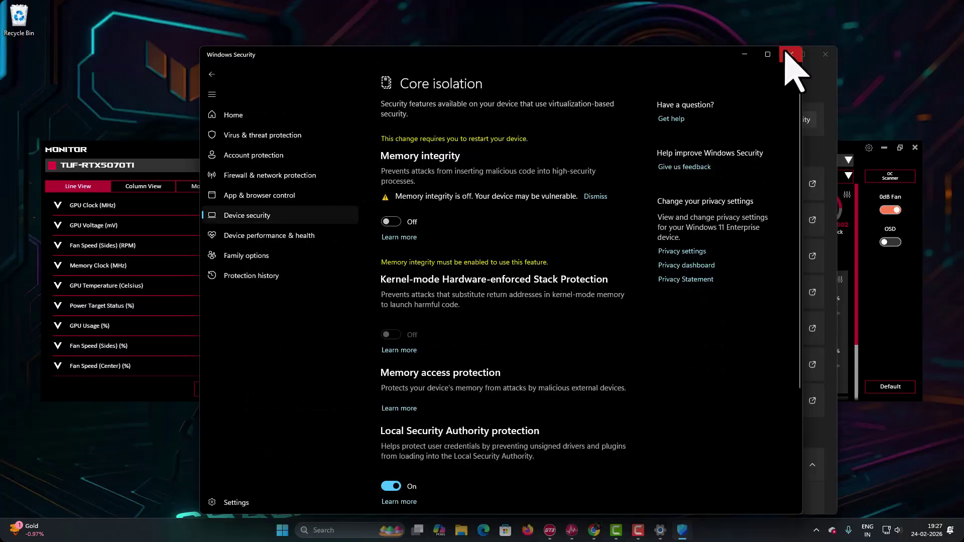
click(888, 16)
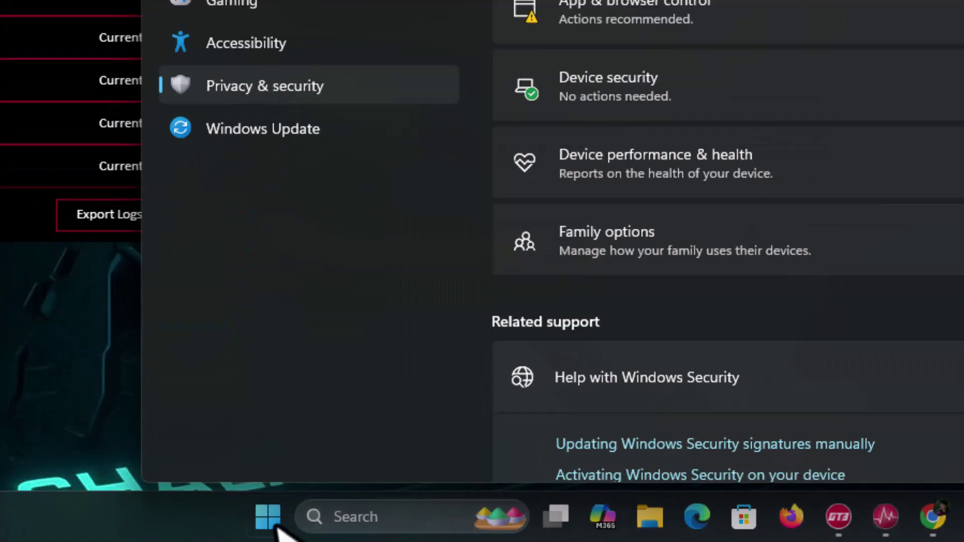
Restart the PC to apply the Memory integrity change
click(282, 531)
click(954, 425)
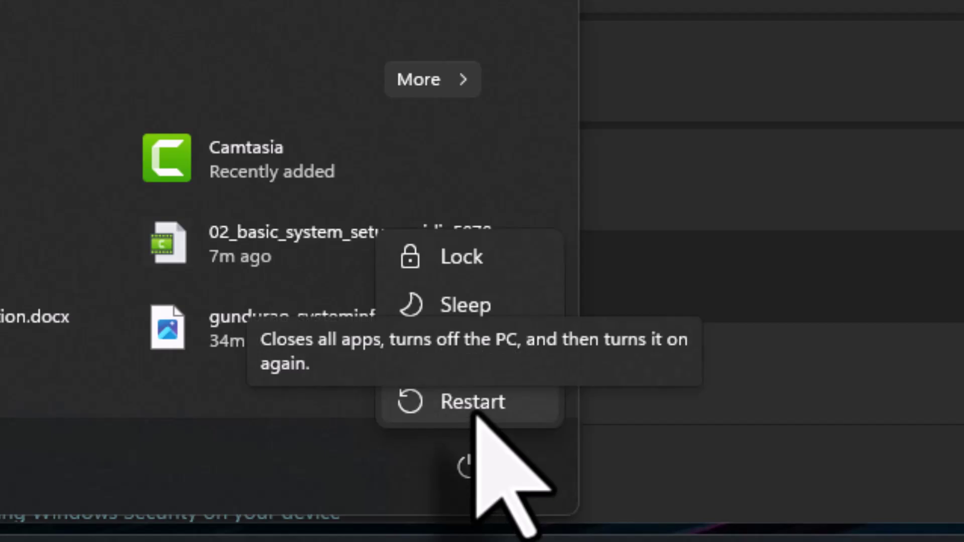
click(479, 424)
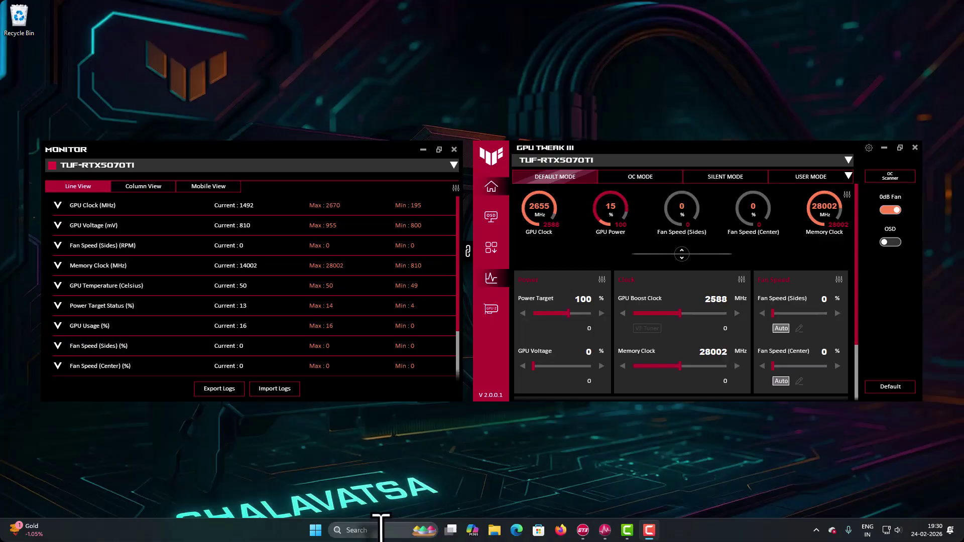
Run systeminfo again in an administrator Command Prompt to recheck virtualization-based security and its services, and close the window
click(381, 527)
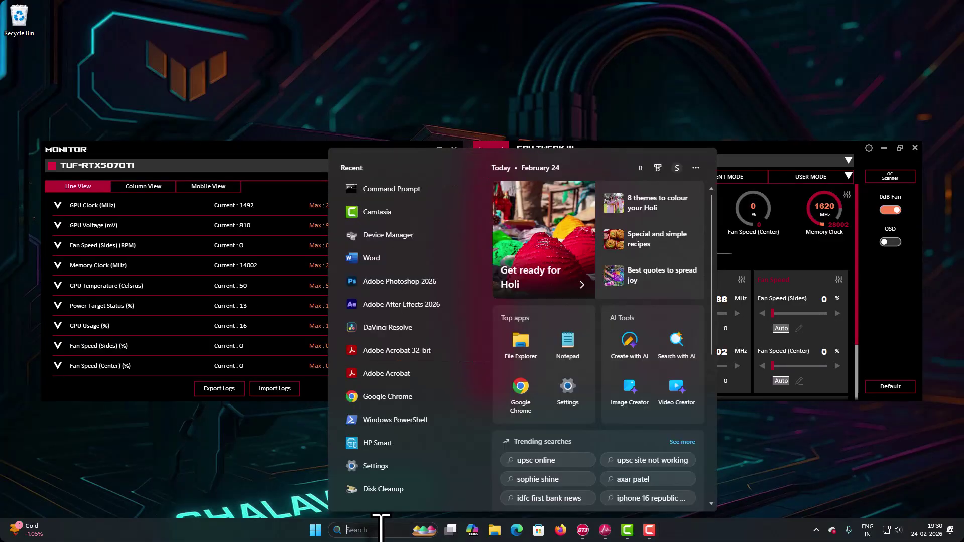
text(comman)
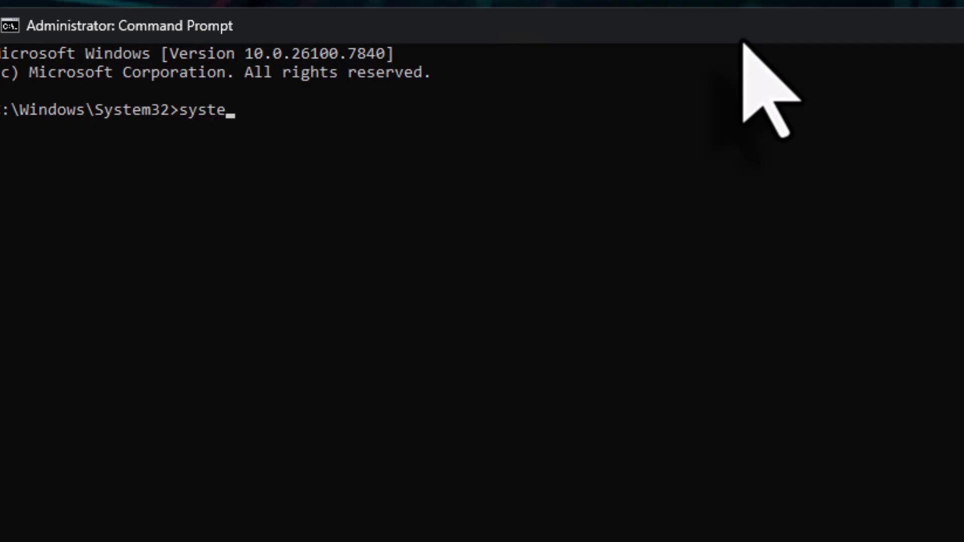
key(Return)
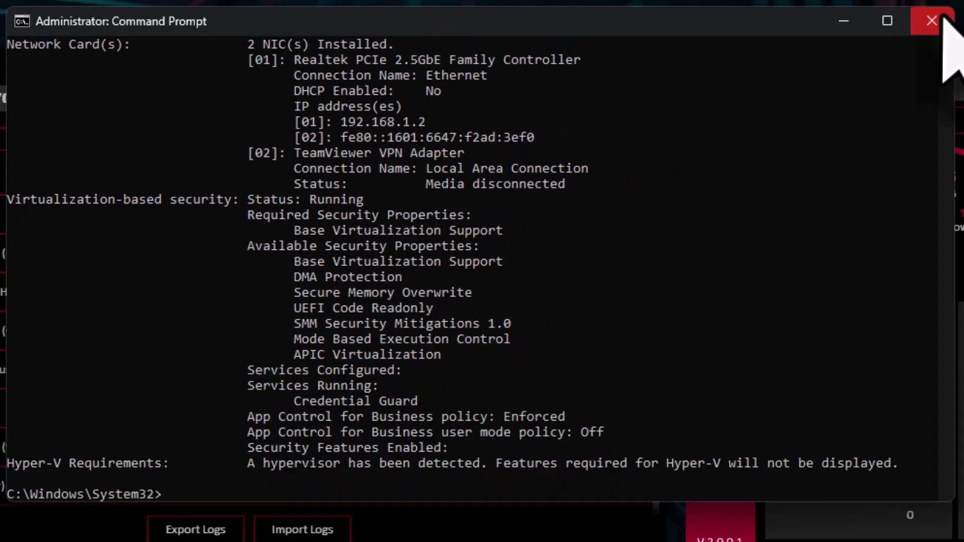
click(938, 18)
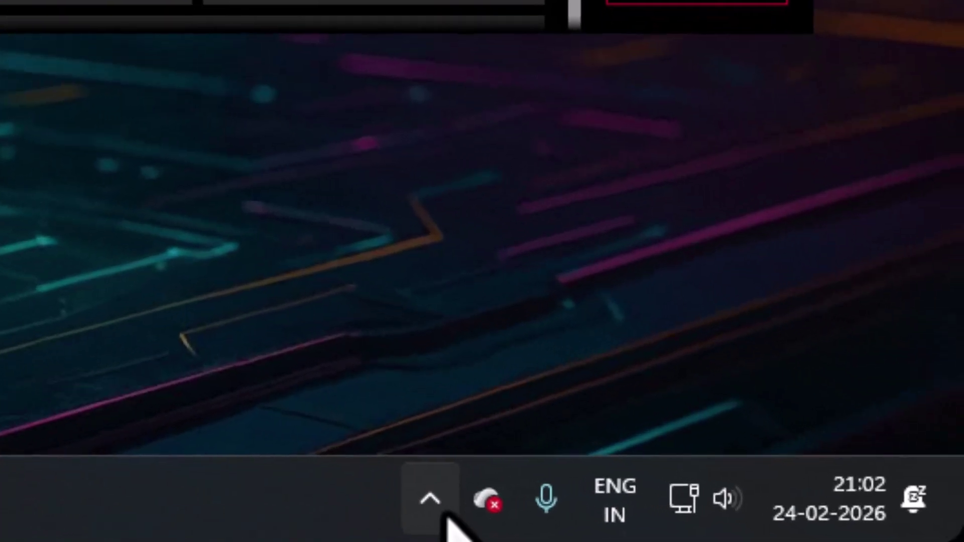
Open NVIDIA Control Panel and set Power management mode to Prefer maximum performance in the global 3D settings
click(816, 530)
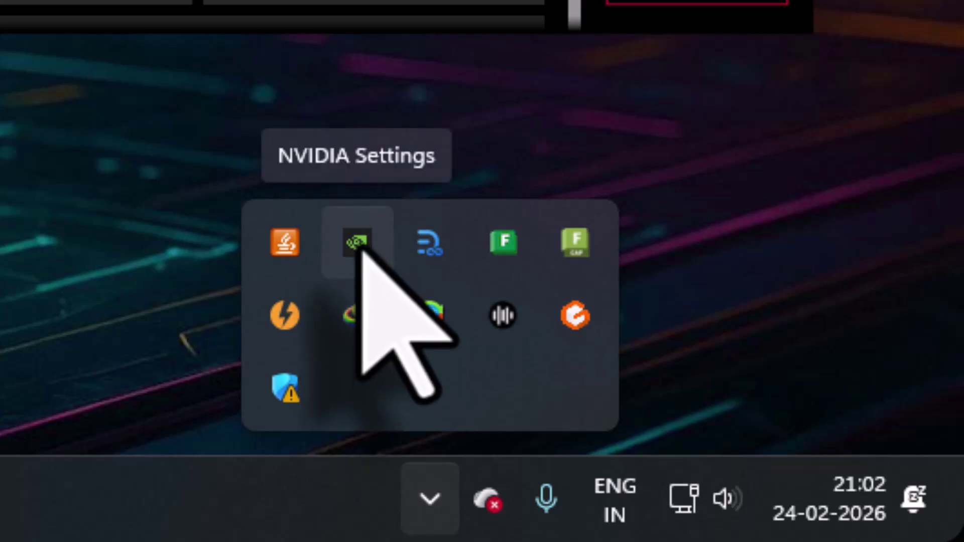
right_click(359, 245)
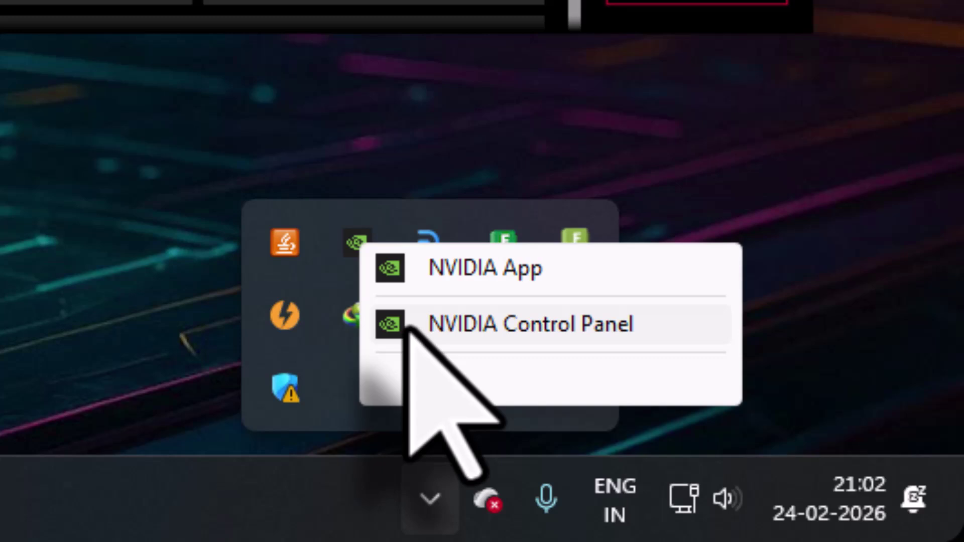
click(407, 327)
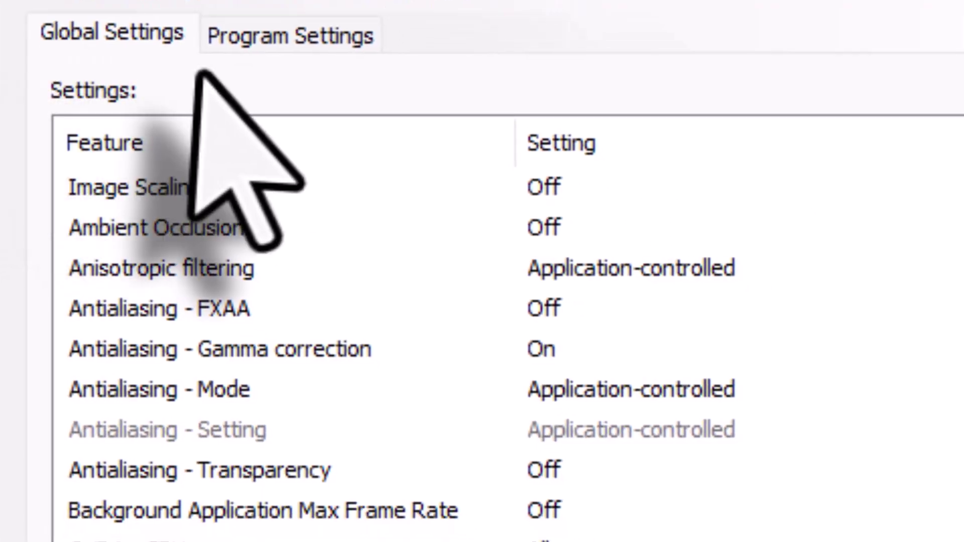
scroll(933, 462, down, 4)
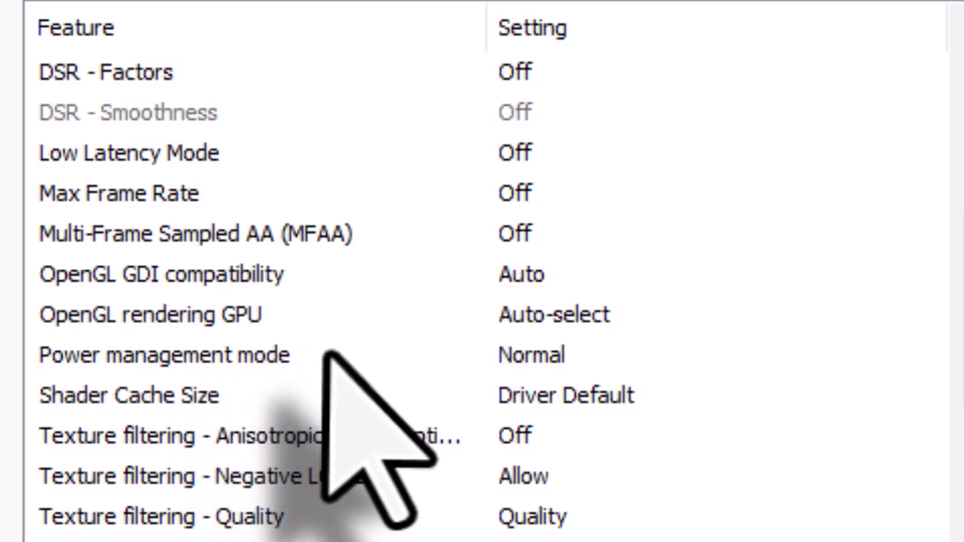
click(551, 350)
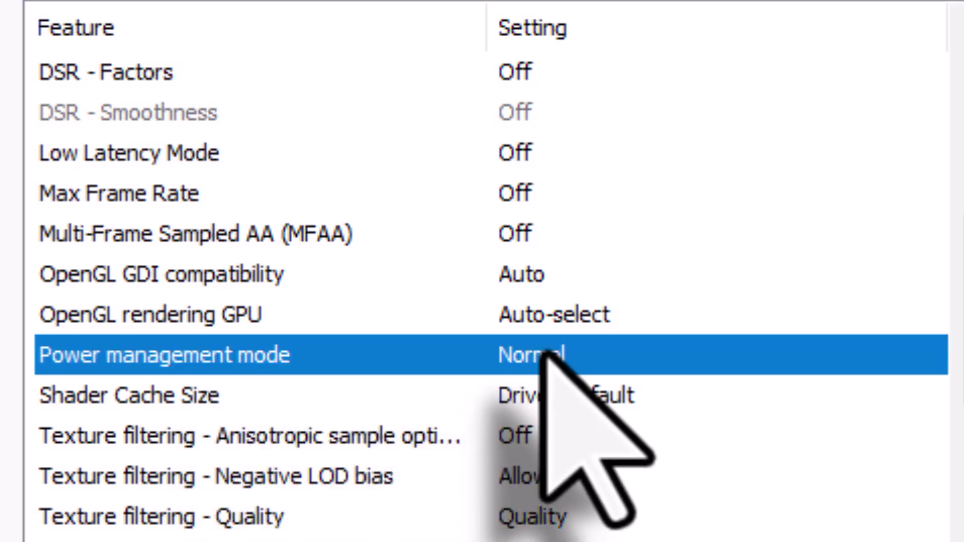
click(553, 354)
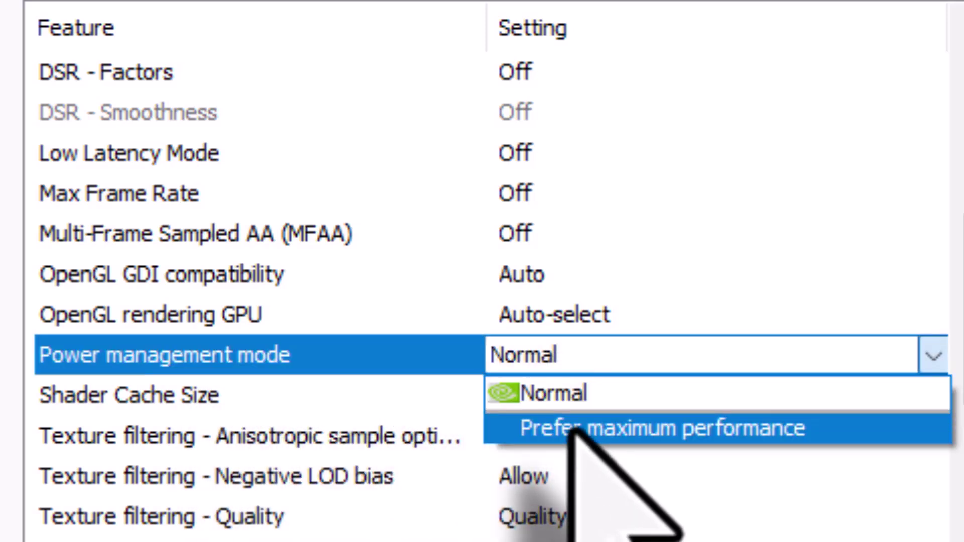
click(573, 427)
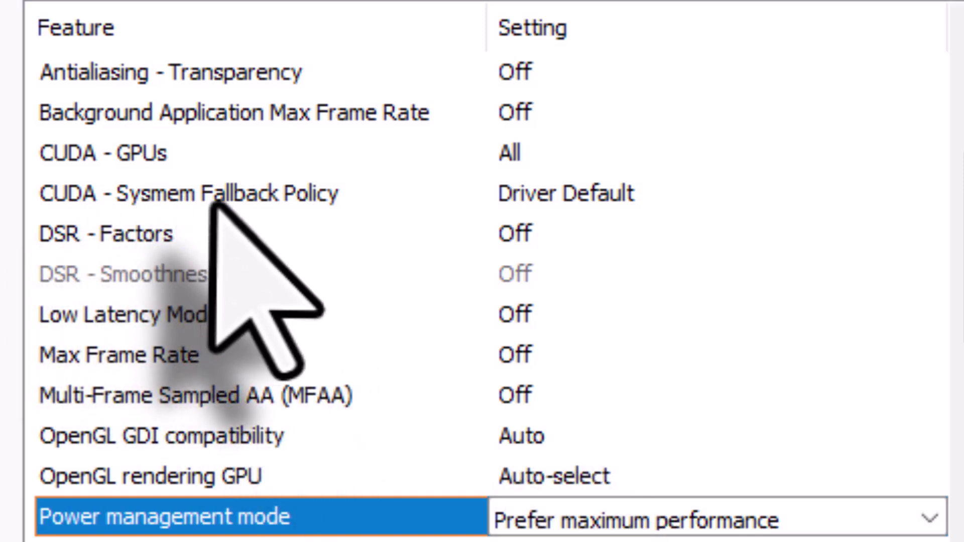
Set CUDA - Sysmem Fallback Policy to Prefer No Sysmem Fallback in the global 3D settings
click(565, 193)
click(566, 195)
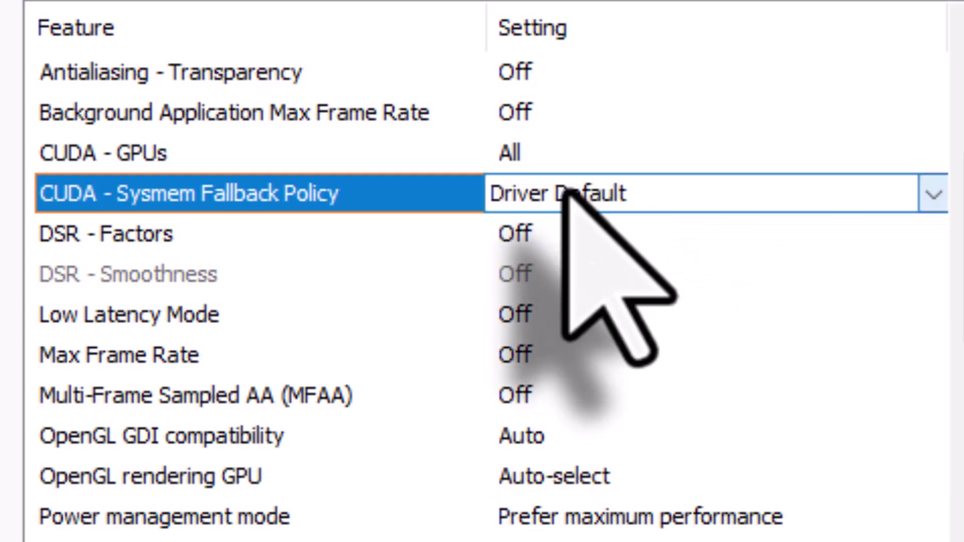
click(567, 200)
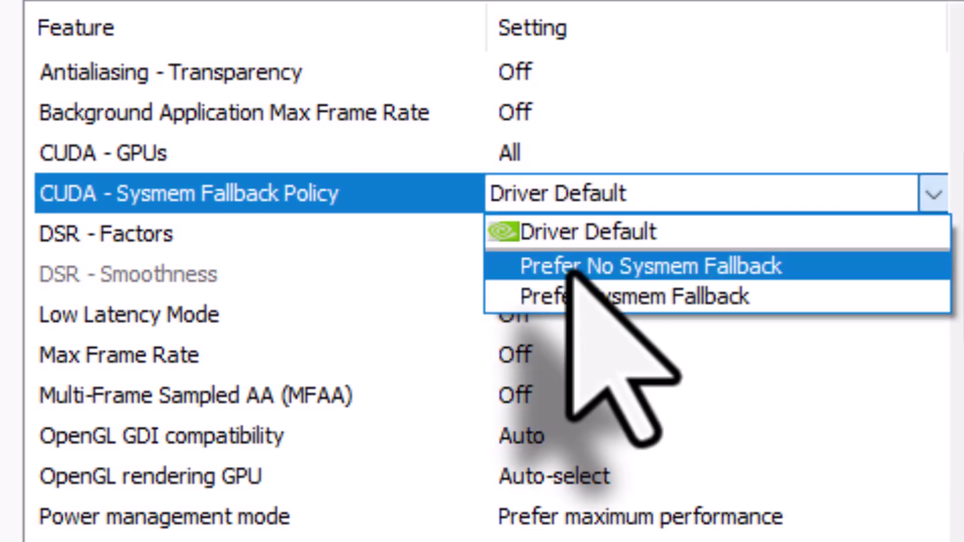
click(573, 266)
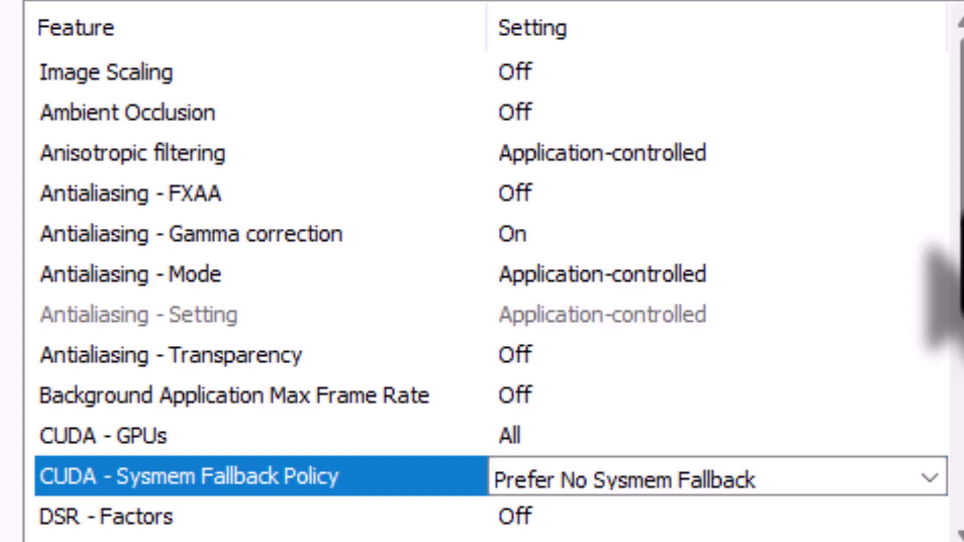
Set Shader Cache Size to Unlimited in the global 3D settings and apply the changes
scroll(944, 351, down, 4)
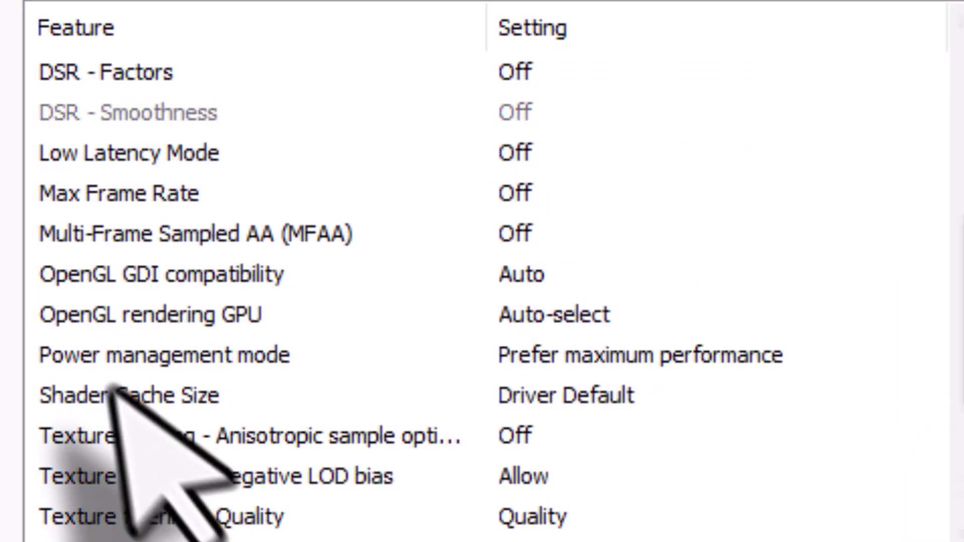
click(555, 397)
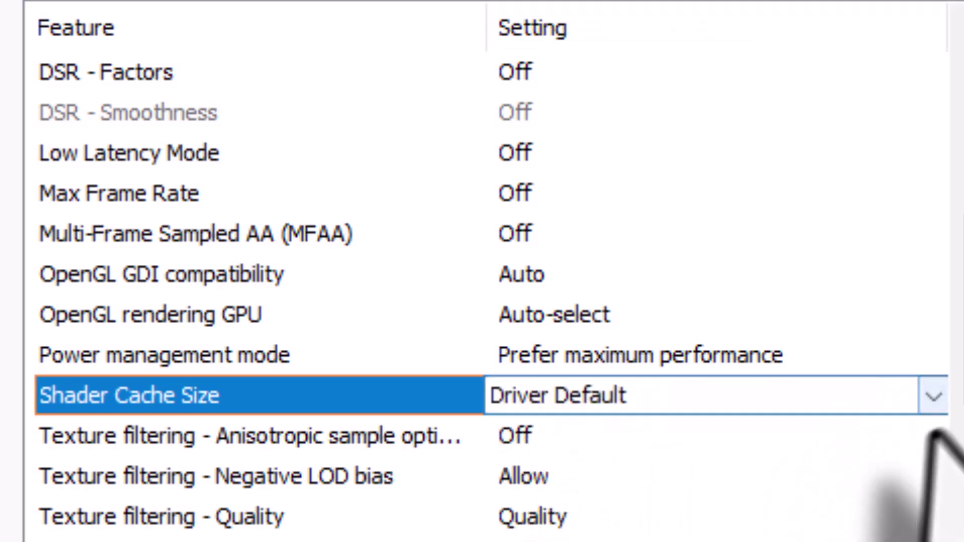
click(930, 395)
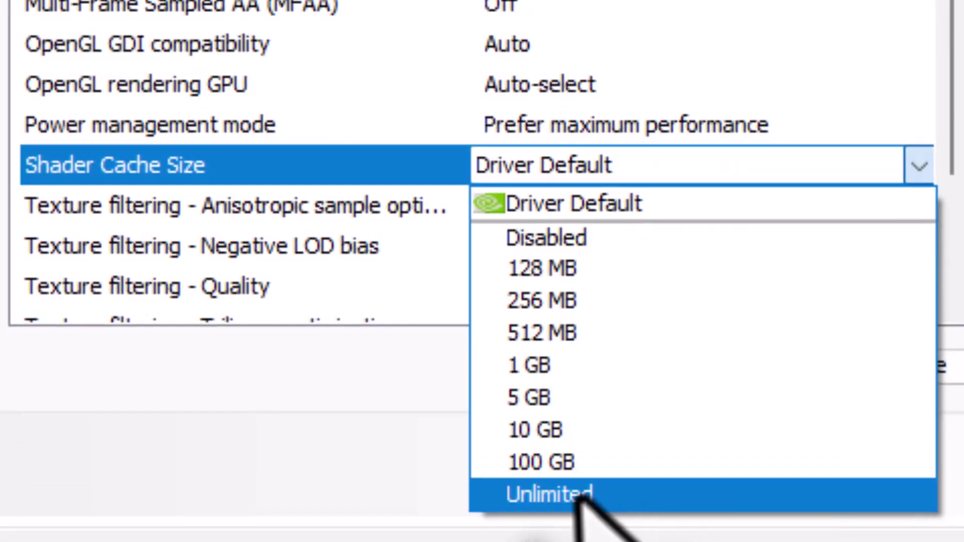
click(578, 513)
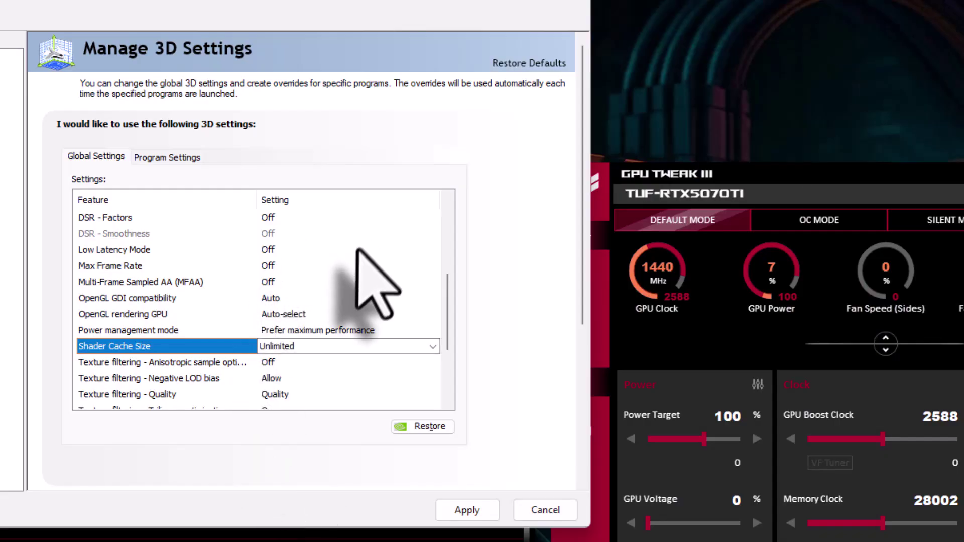
click(455, 512)
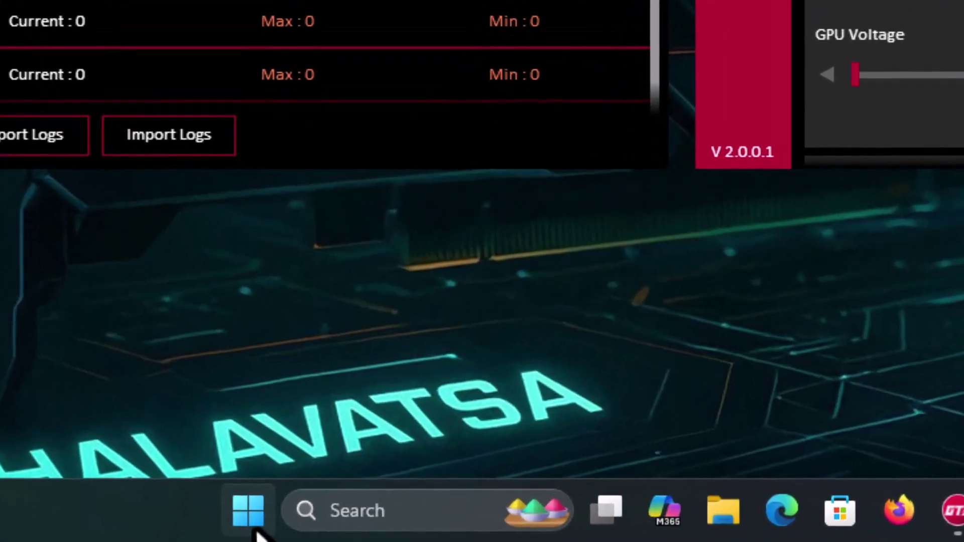
Open the Graphics page of the system's Display settings in Windows Settings
click(305, 530)
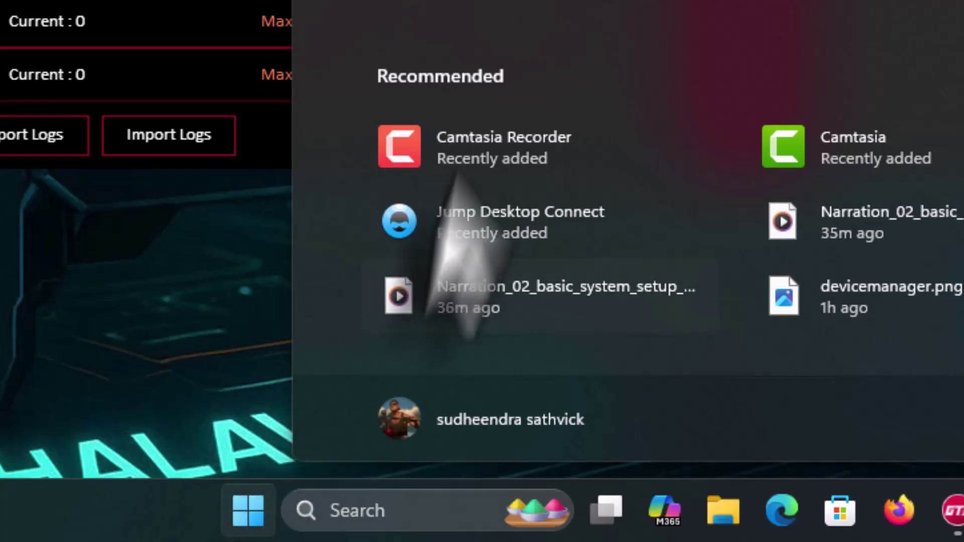
click(430, 287)
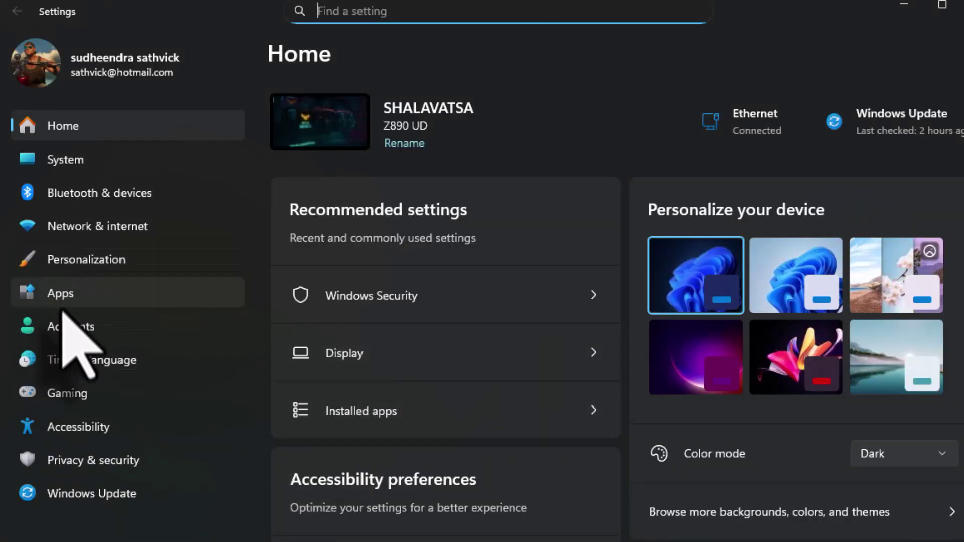
click(68, 159)
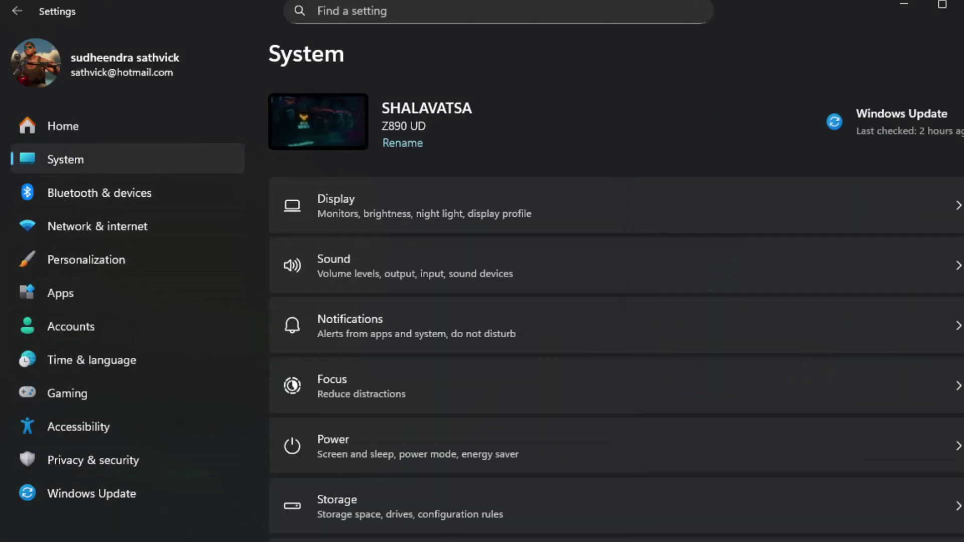
click(404, 206)
scroll(569, 398, down, 2)
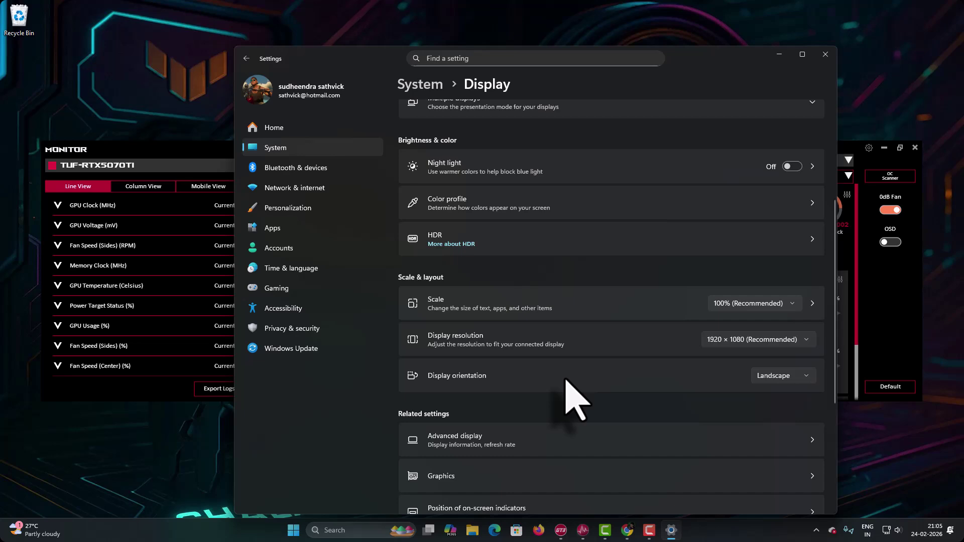
scroll(570, 398, down, 1)
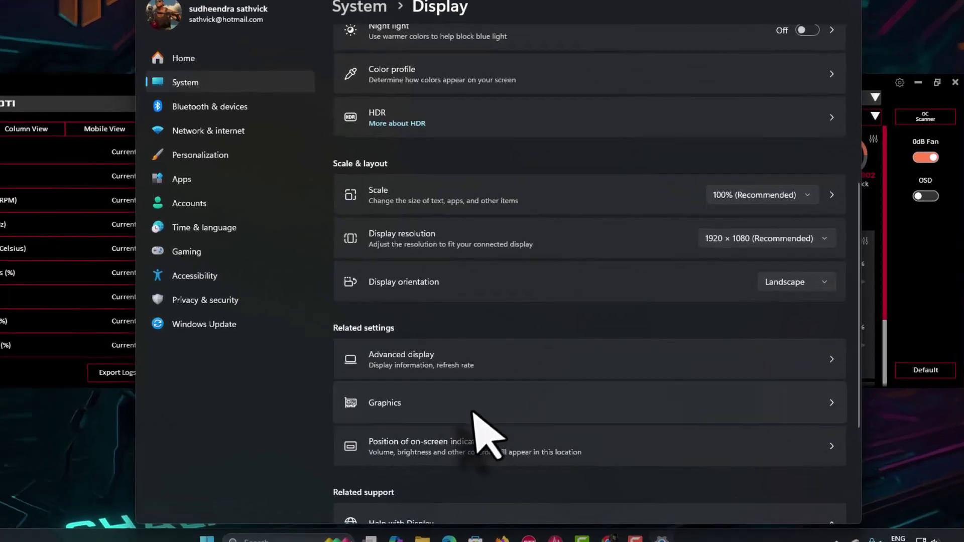
click(517, 477)
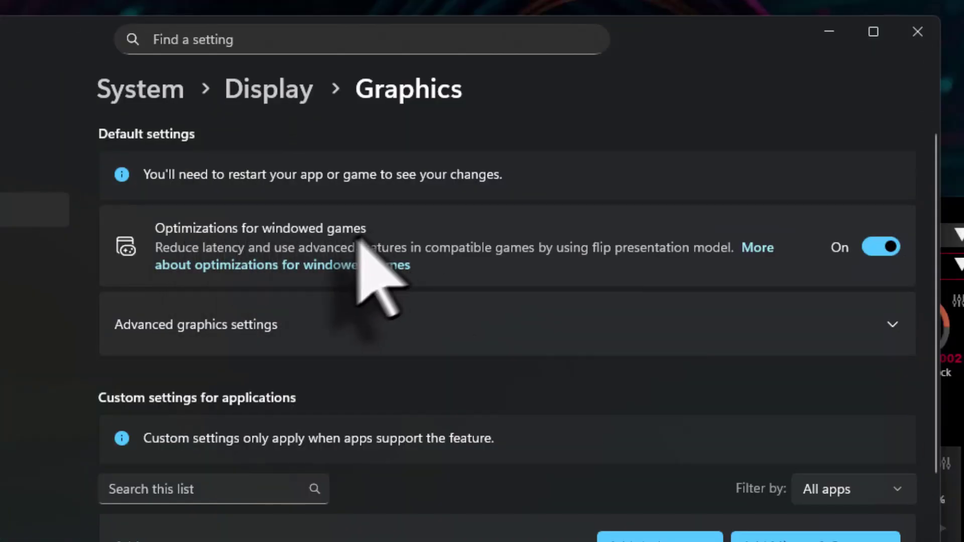
Switch Optimizations for windowed games off and back on, and toggle Hardware-accelerated GPU scheduling twice in Advanced graphics settings
click(894, 250)
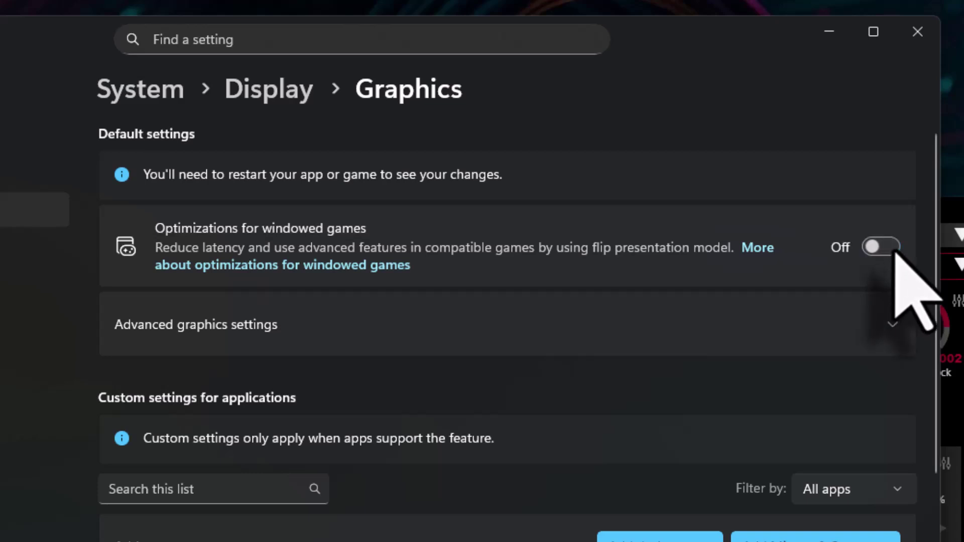
click(893, 254)
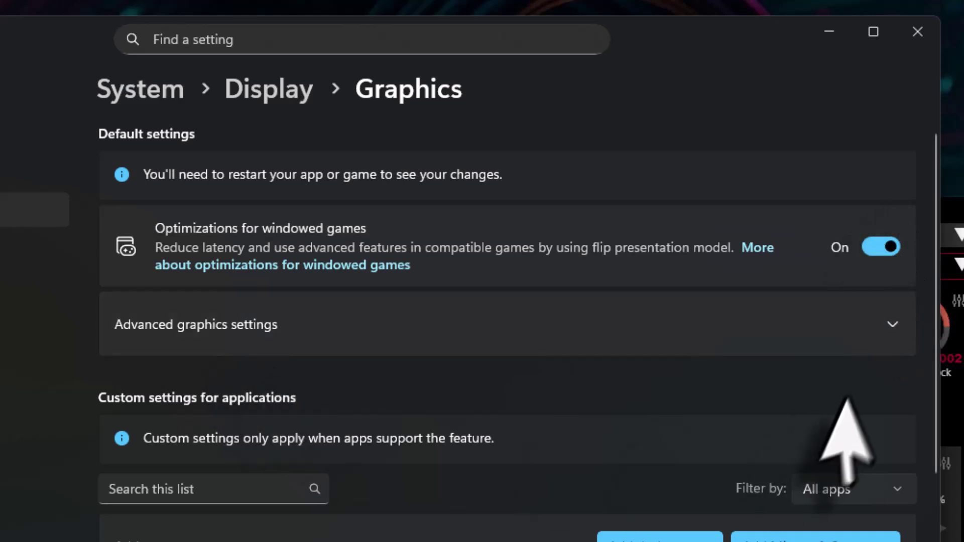
click(898, 327)
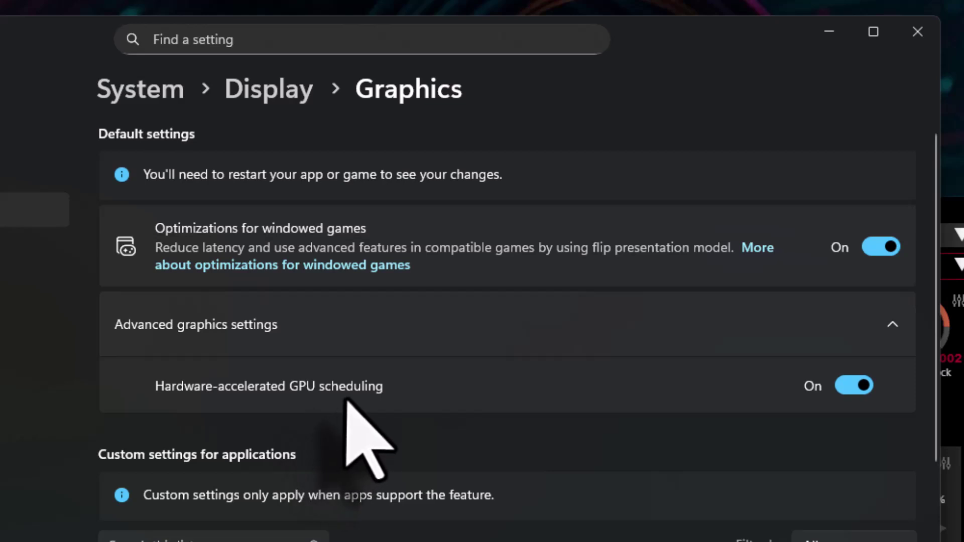
click(864, 385)
click(865, 386)
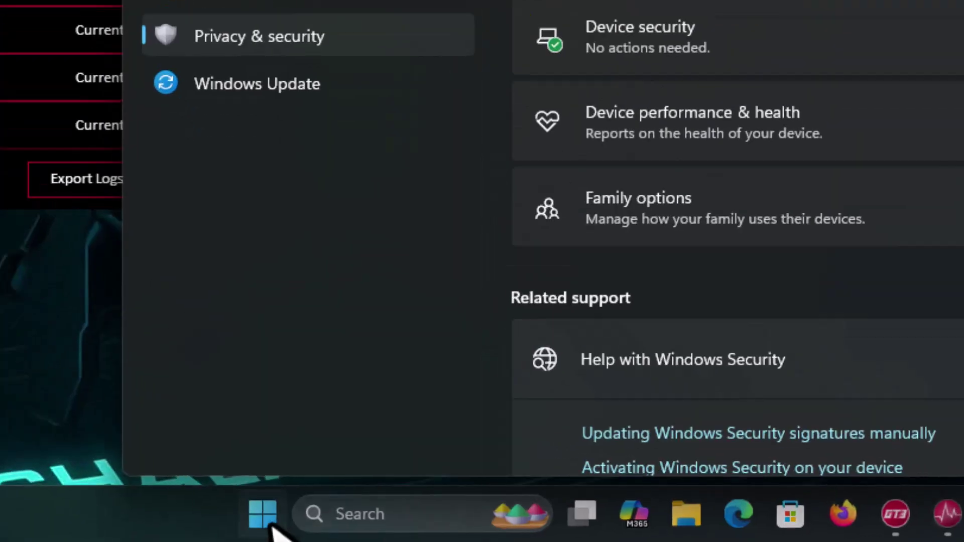
Restart the PC, enter the BIOS setup, and save and exit
click(294, 530)
click(468, 464)
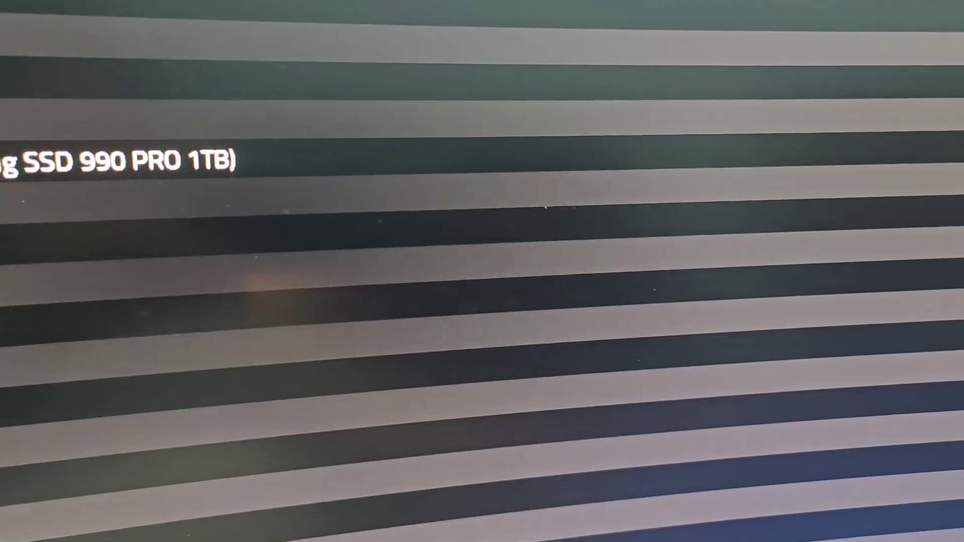
key(F10)
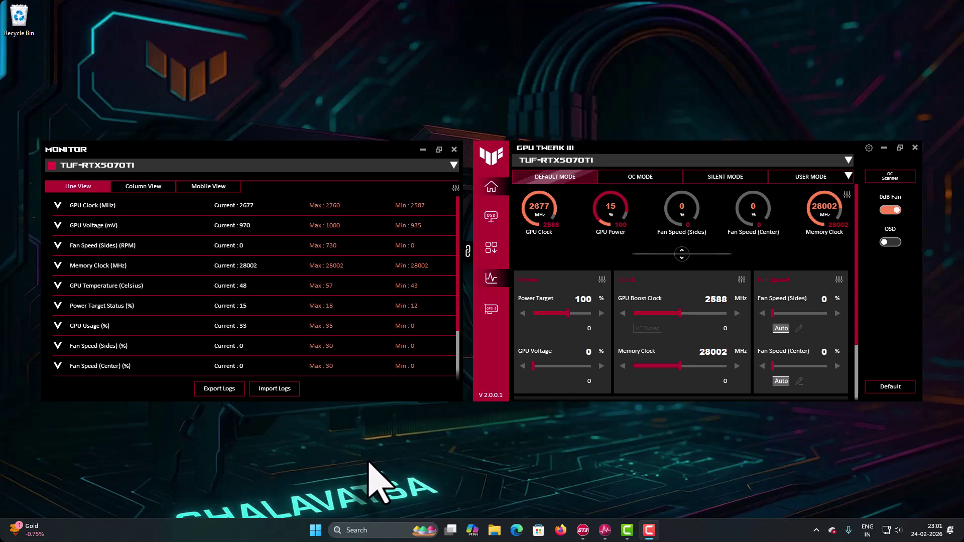
Examine the Samsung SSD 990 PRO 1TB and 2TB entries under Disk drives in Device Manager, and close it
click(385, 529)
text(dec)
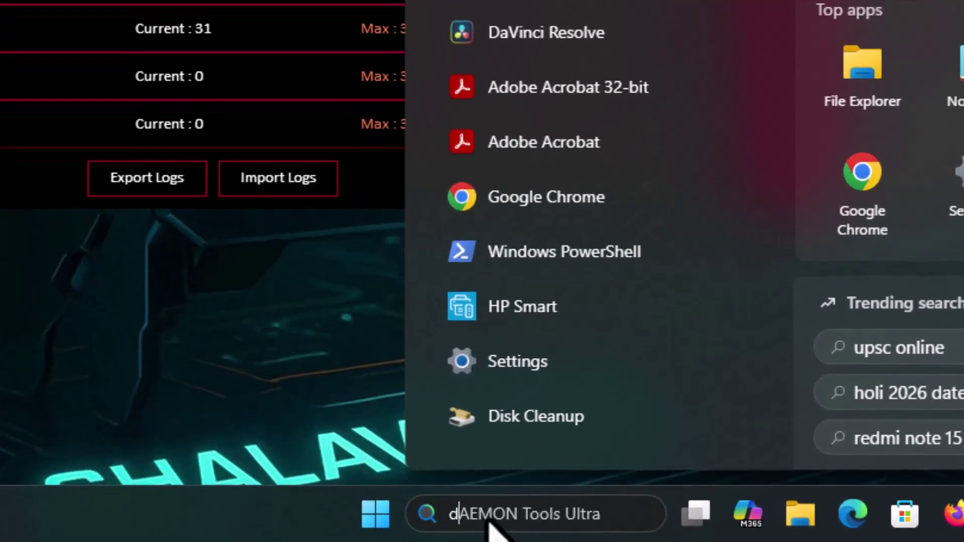
text(ice)
key(Return)
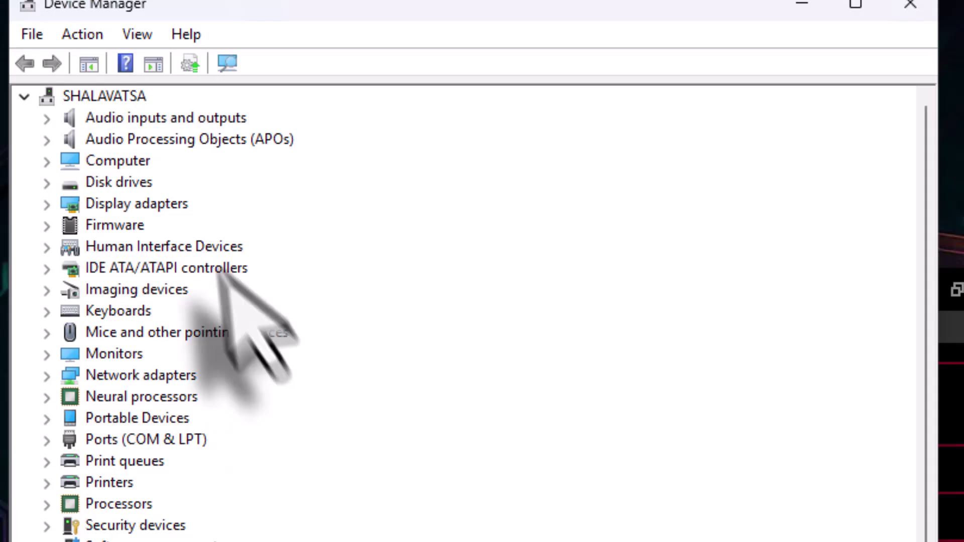
click(47, 183)
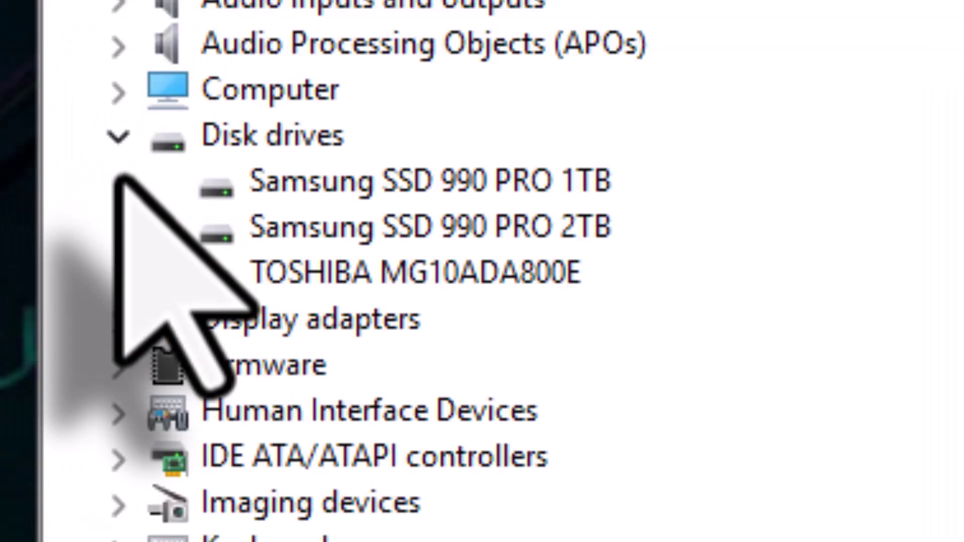
click(518, 193)
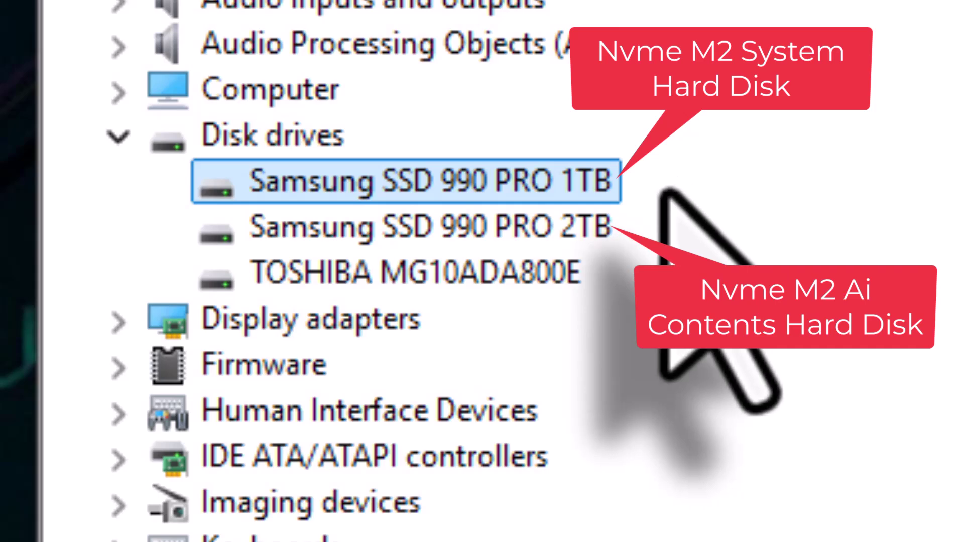
click(600, 235)
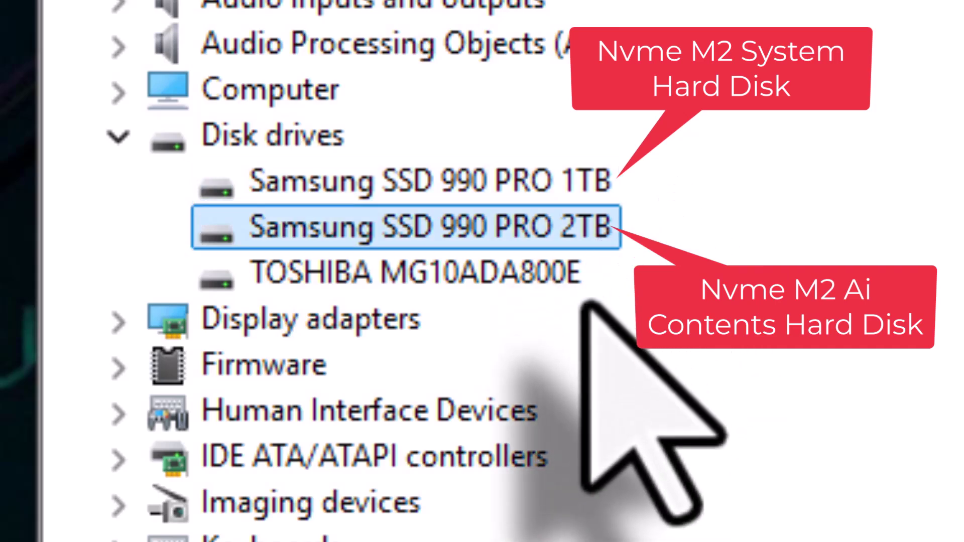
click(549, 189)
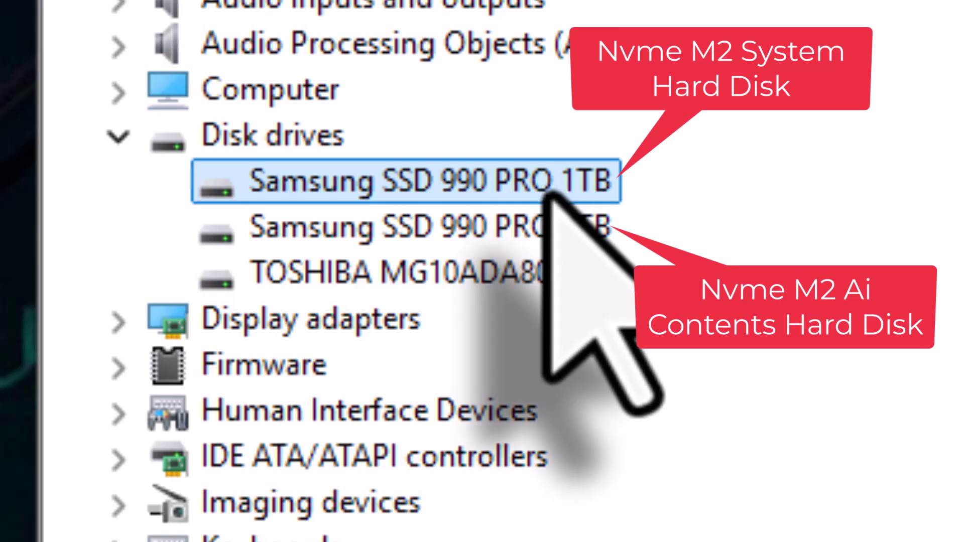
click(560, 248)
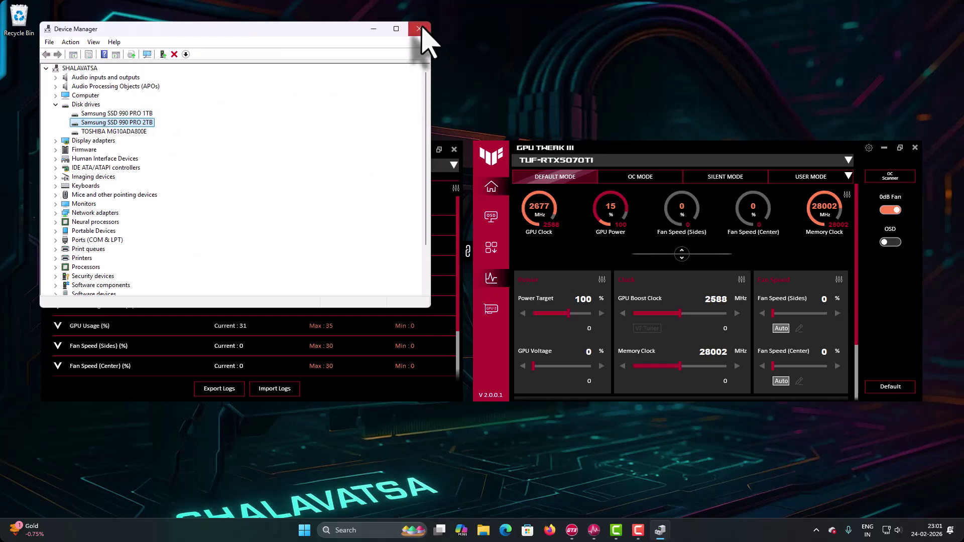
click(423, 25)
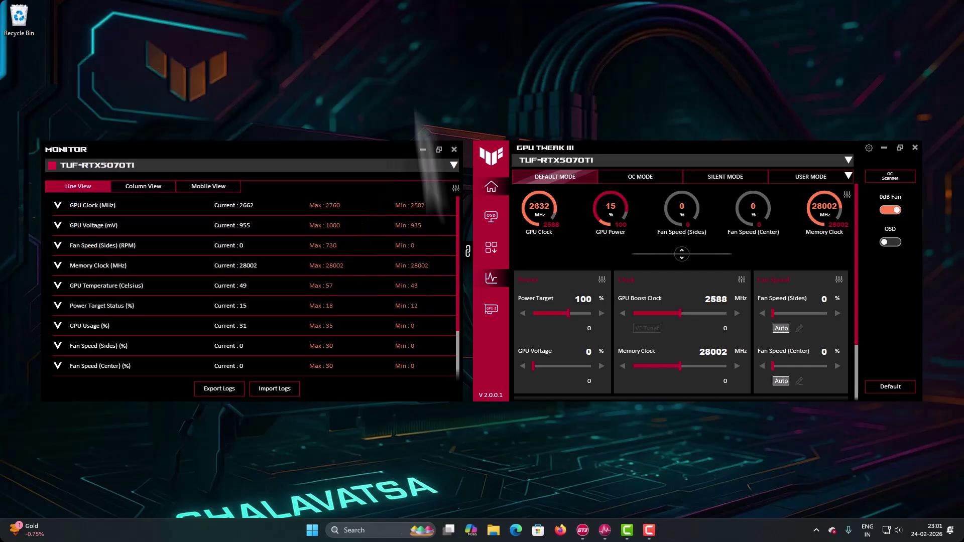
Open Control Panel from File Explorer and switch its view to small icons
click(494, 530)
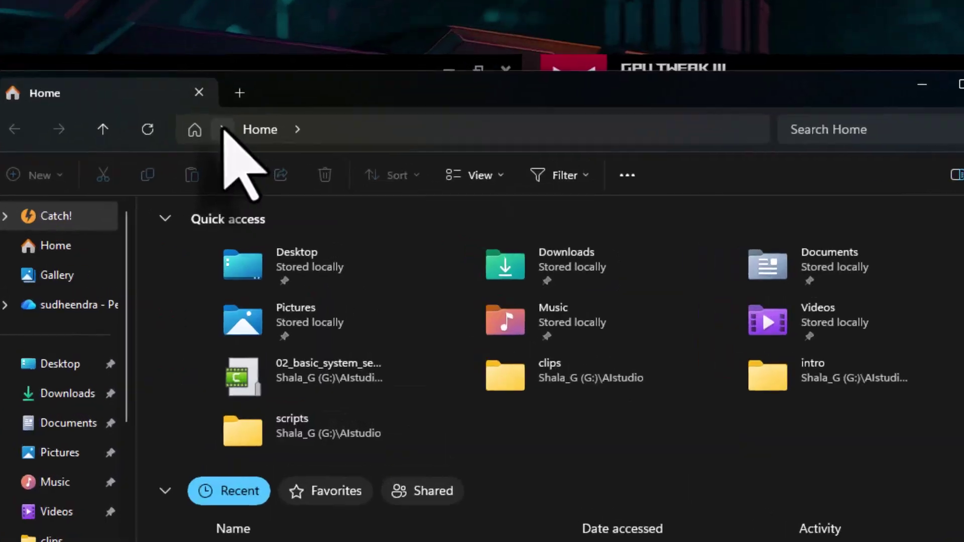
click(222, 129)
click(279, 404)
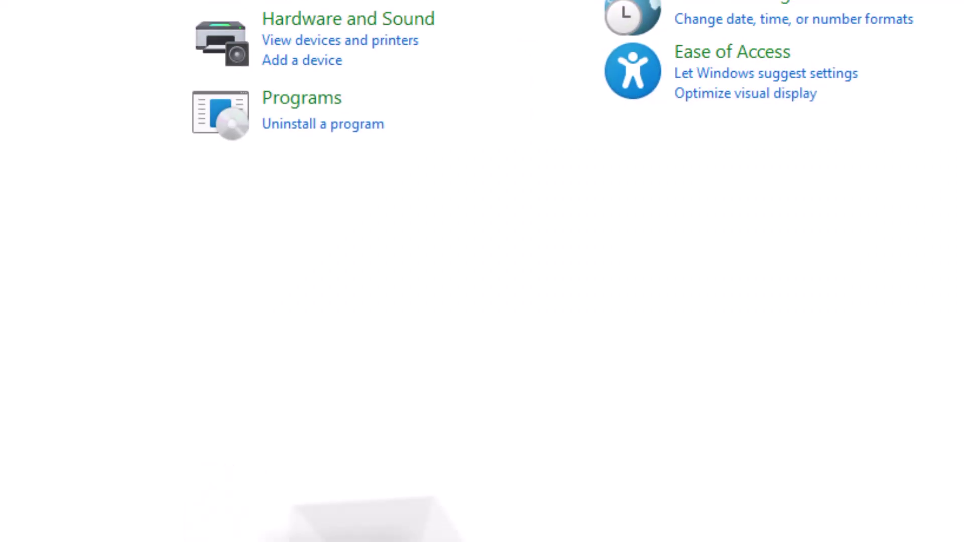
click(542, 46)
click(545, 140)
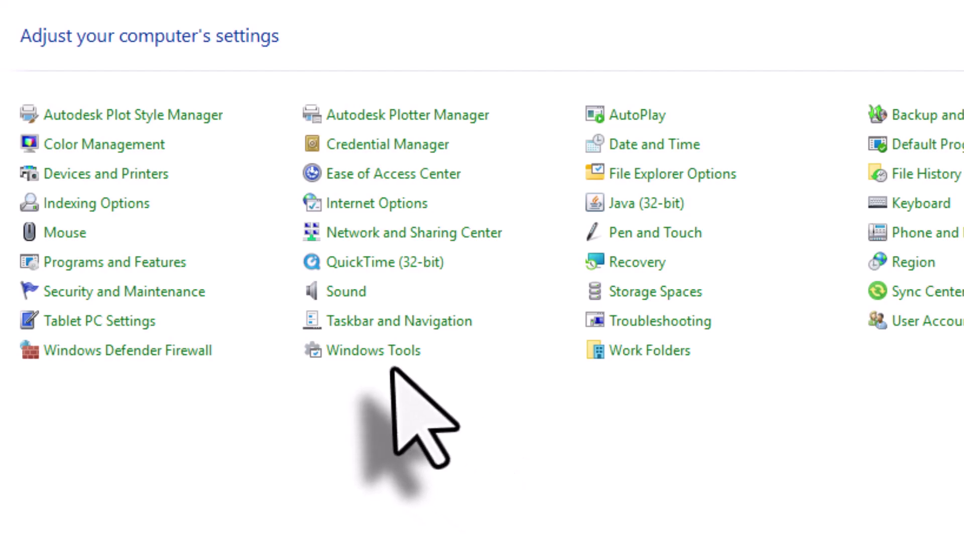
Open Computer Management from Windows Tools and examine the partitions of Disks 0, 1 and 2 in Disk Management
click(394, 352)
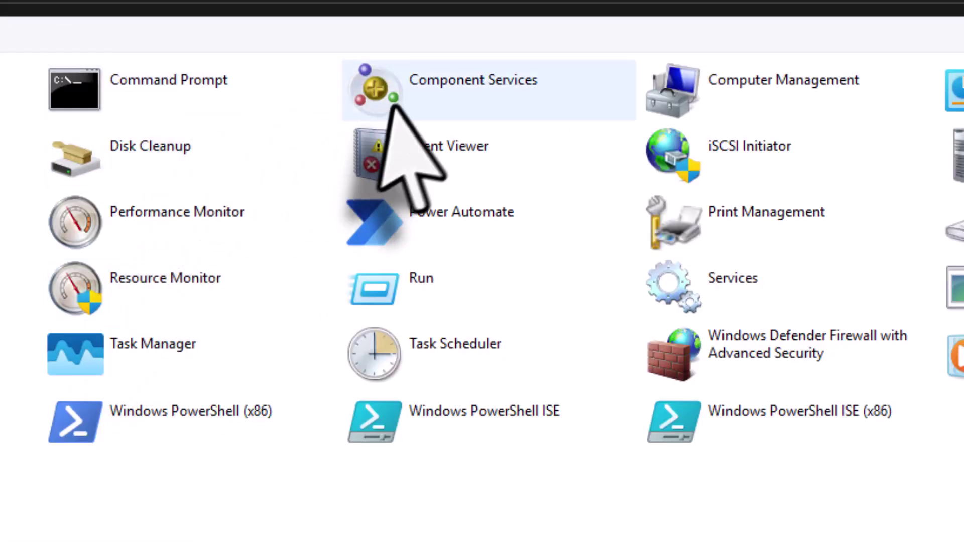
double_click(752, 103)
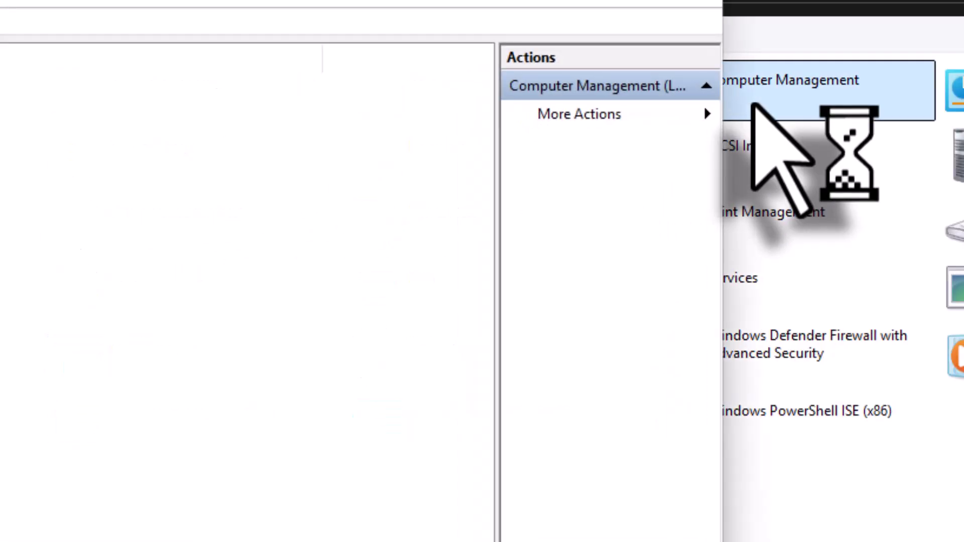
click(99, 235)
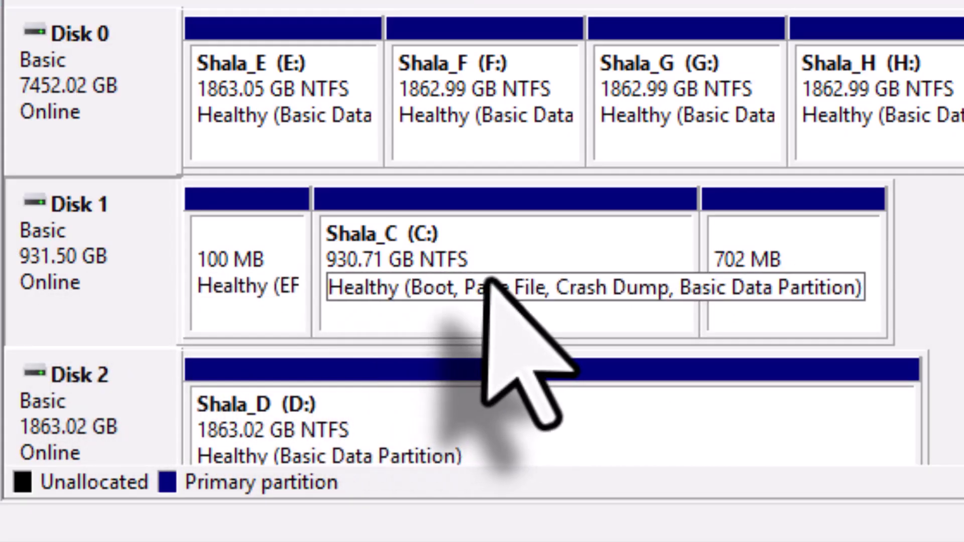
scroll(489, 281, down, 2)
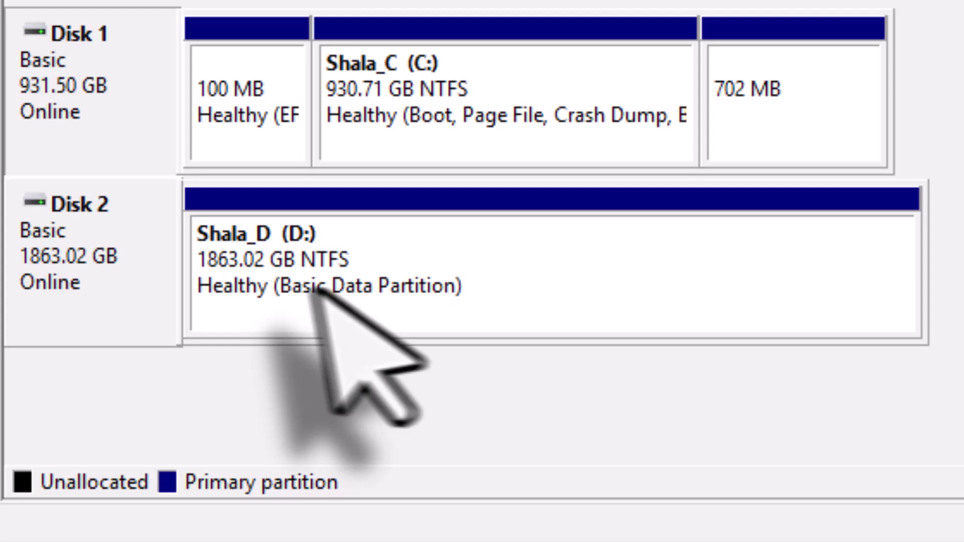
Select the Shala_D (D:) partition on Disk 2, and close Computer Management and Windows Tools
click(296, 267)
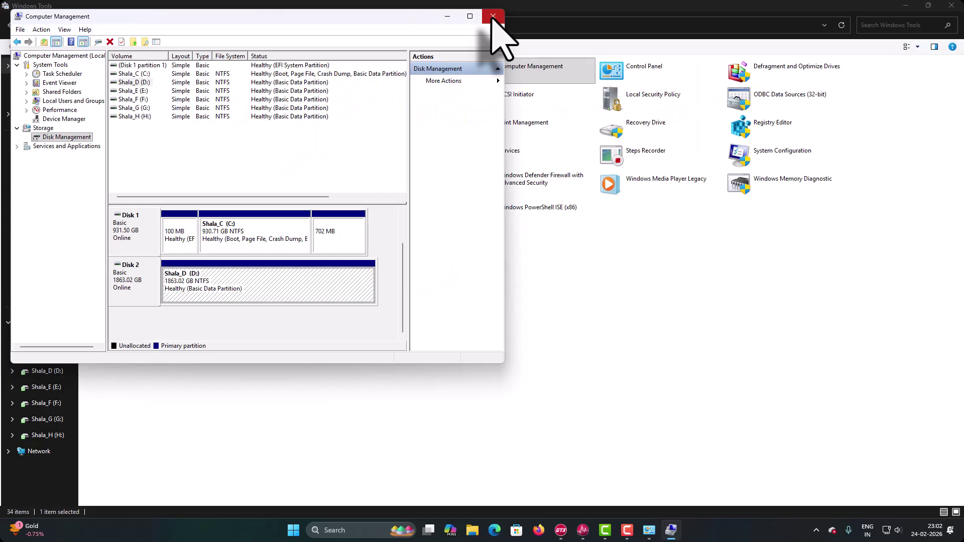
click(493, 17)
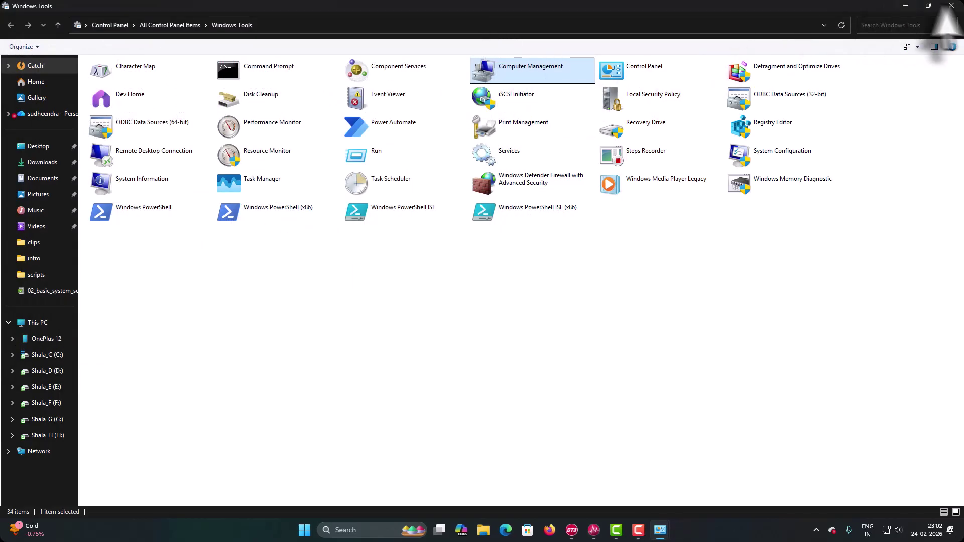
click(952, 5)
click(951, 5)
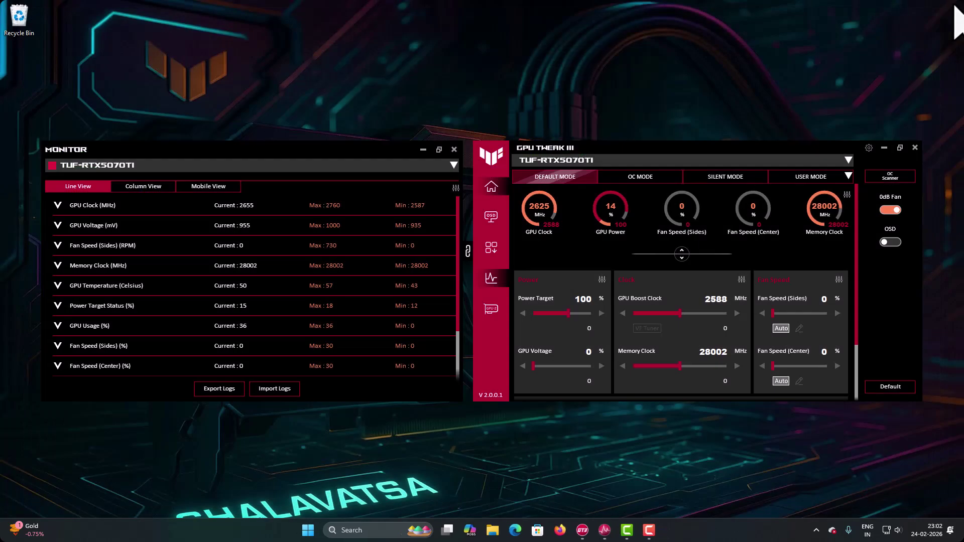
Switch to File Explorer and open the Shala_D (D:) drive from This PC
click(494, 531)
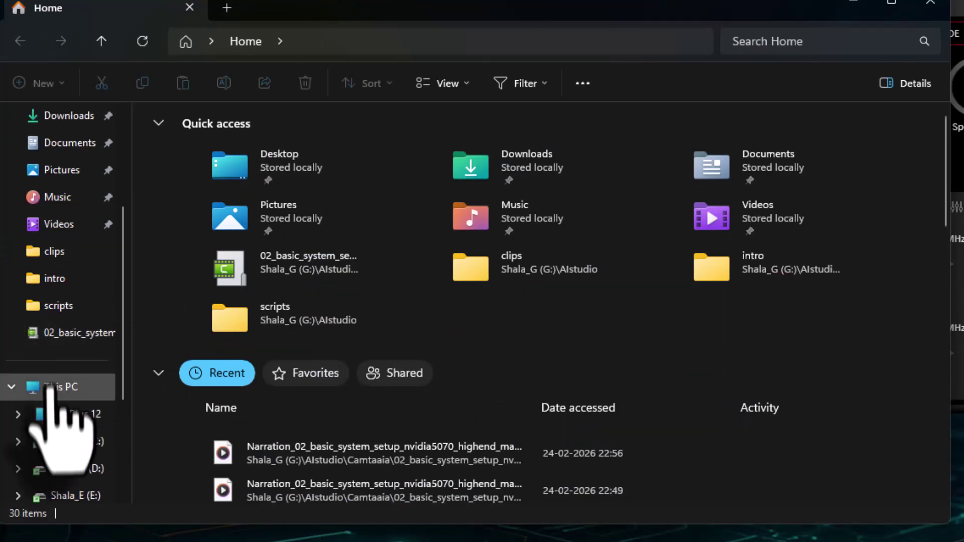
click(265, 374)
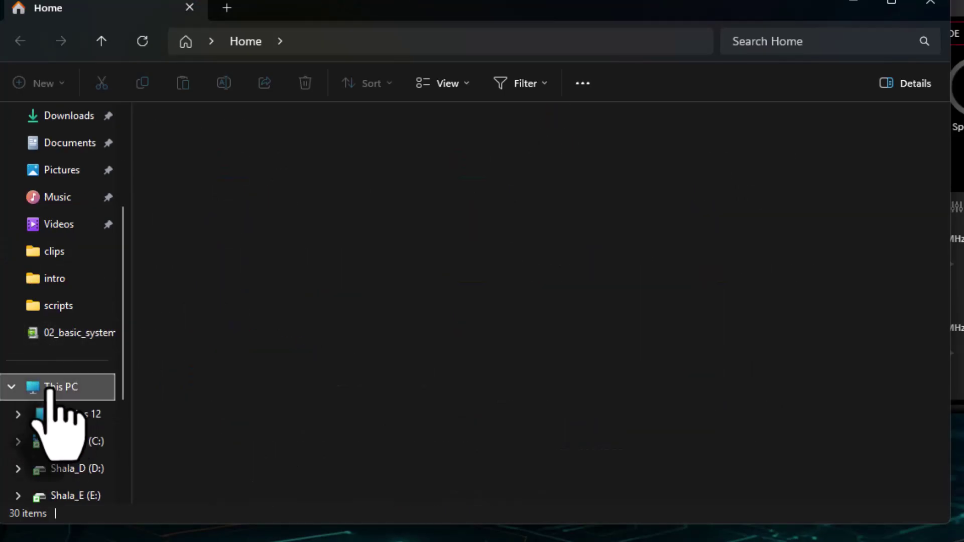
click(666, 169)
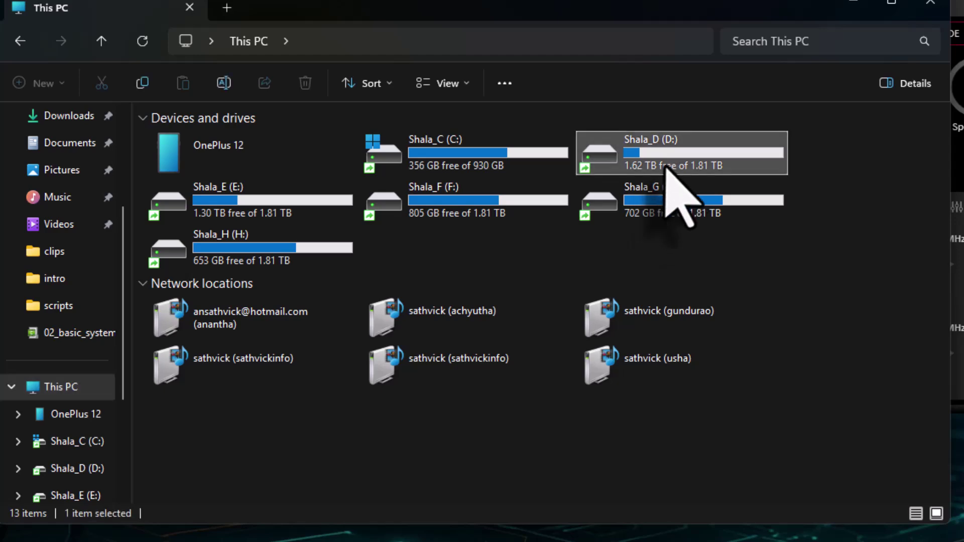
double_click(666, 168)
Create a new folder named aistudio in the root of the Shala_D (D:) drive
right_click(678, 197)
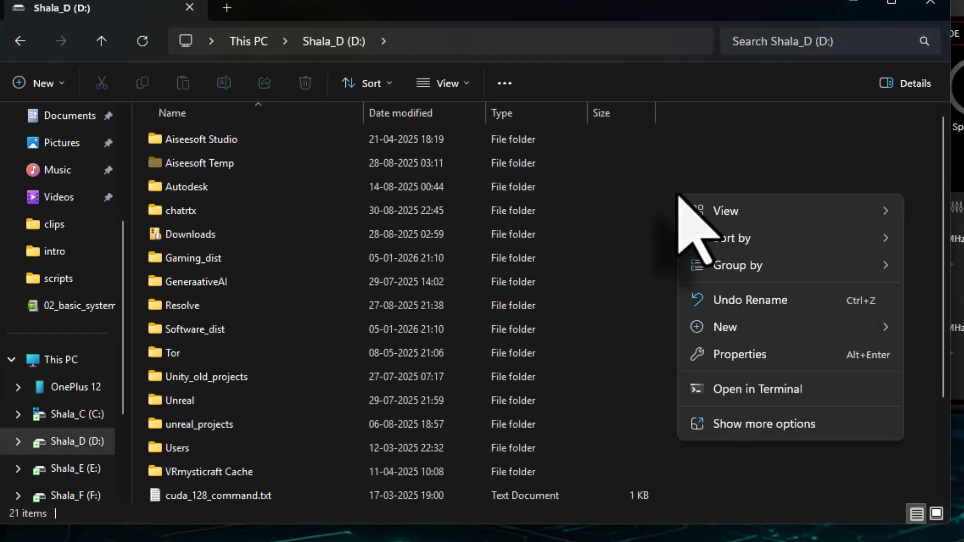
mouse_move(742, 329)
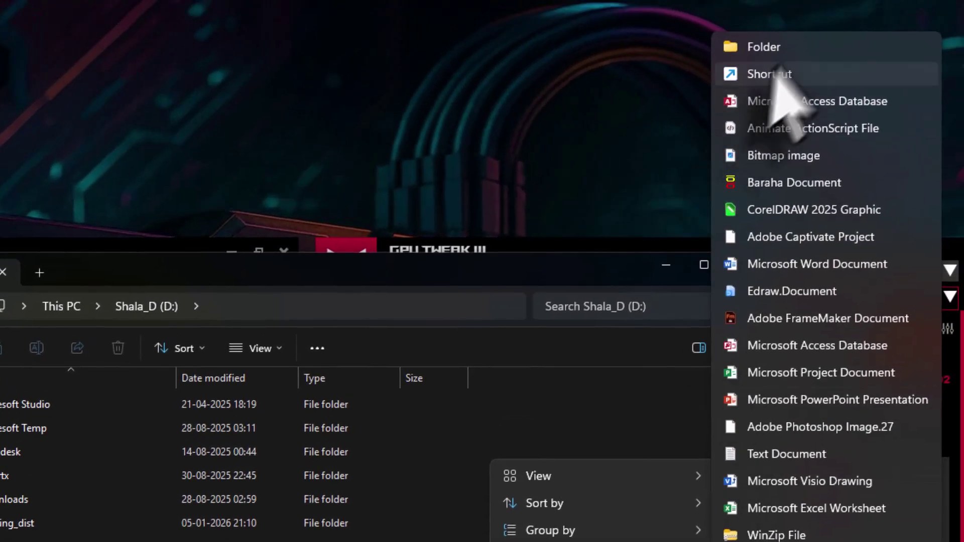
click(784, 49)
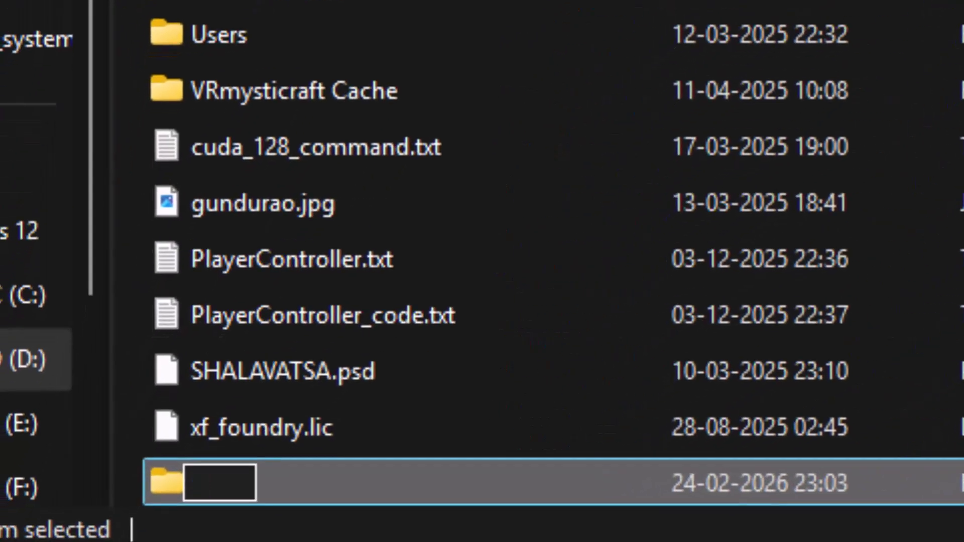
text(aistudio)
key(Return)
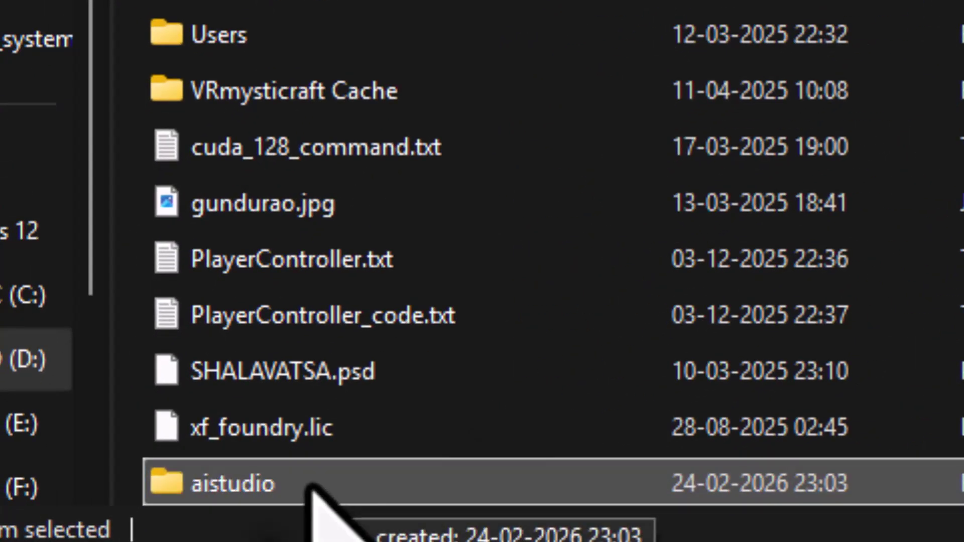
Open the aistudio folder and create a subfolder named models in it
double_click(279, 497)
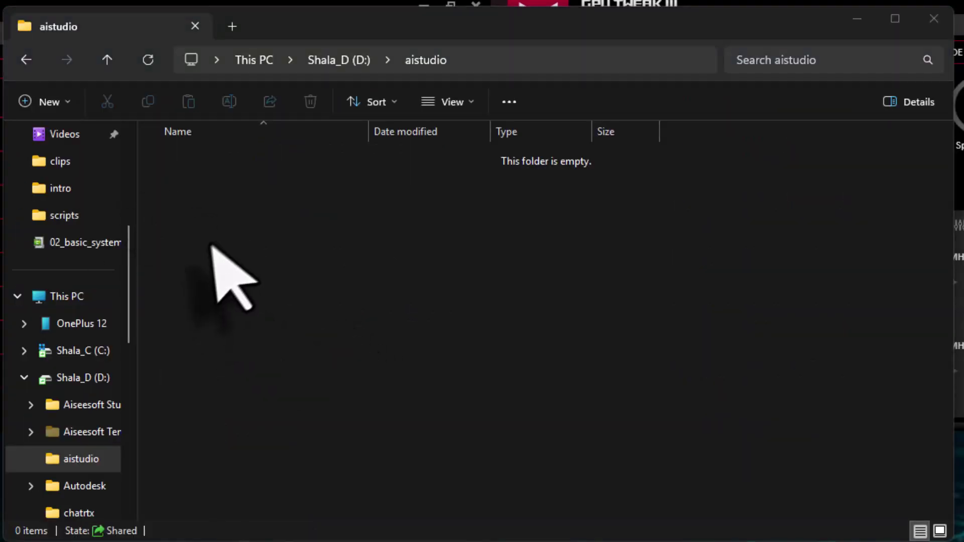
right_click(208, 238)
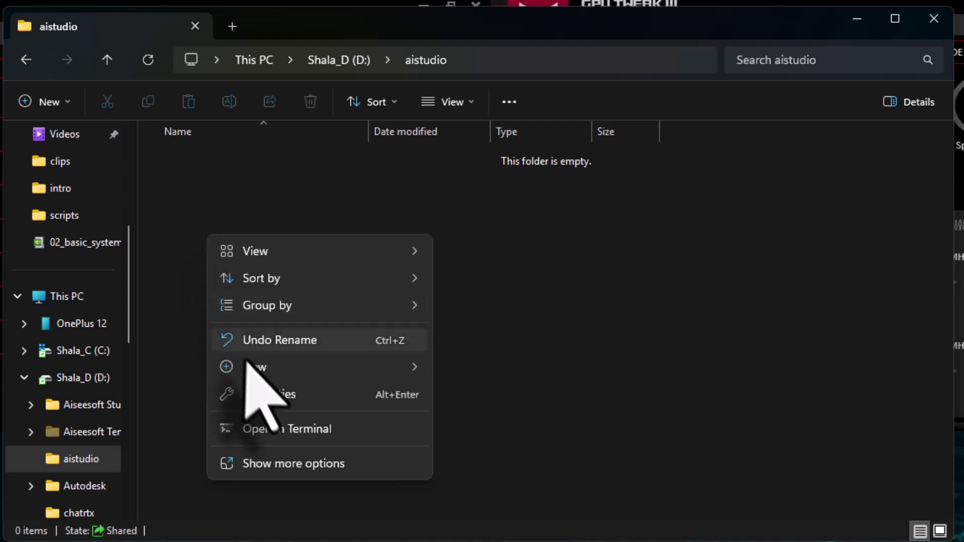
mouse_move(251, 374)
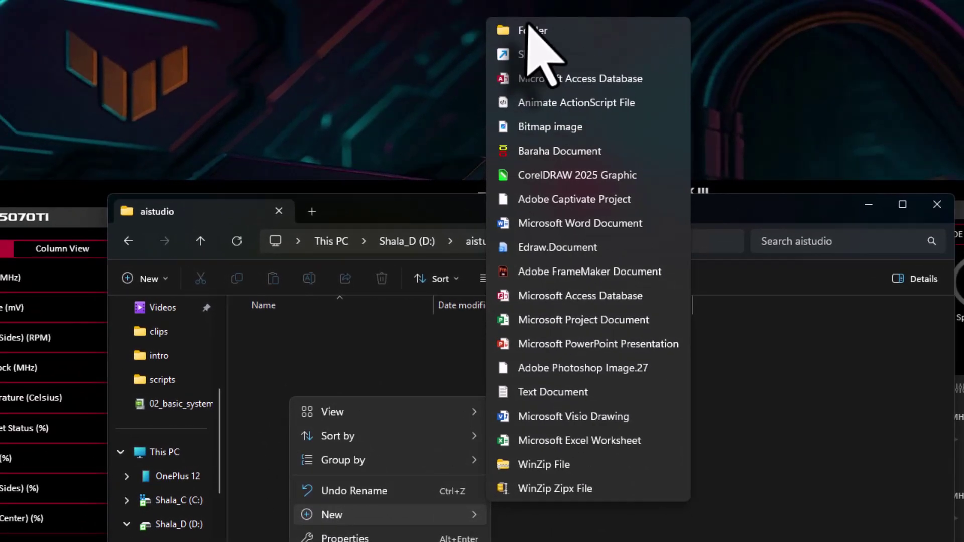
click(520, 29)
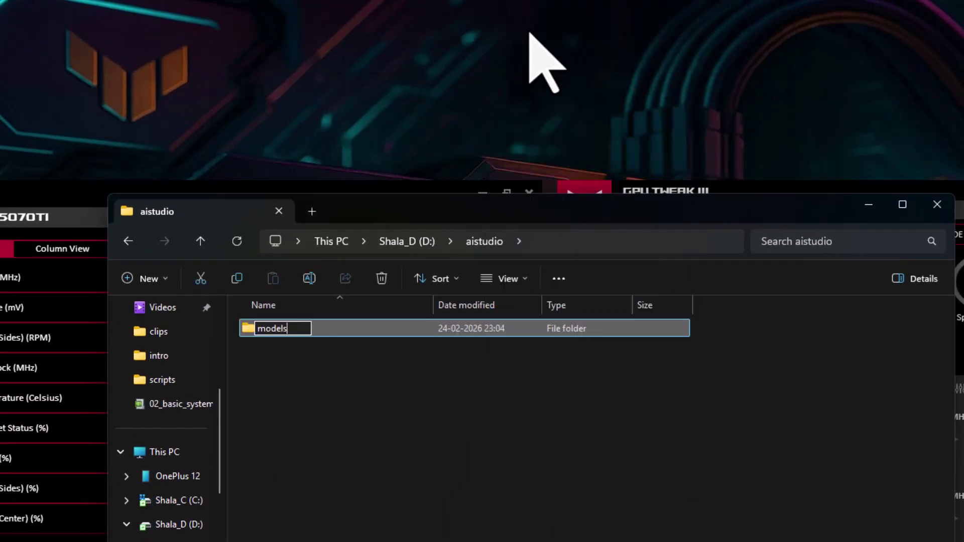
key(Return)
Create a subfolder named assets inside the aistudio folder
right_click(340, 422)
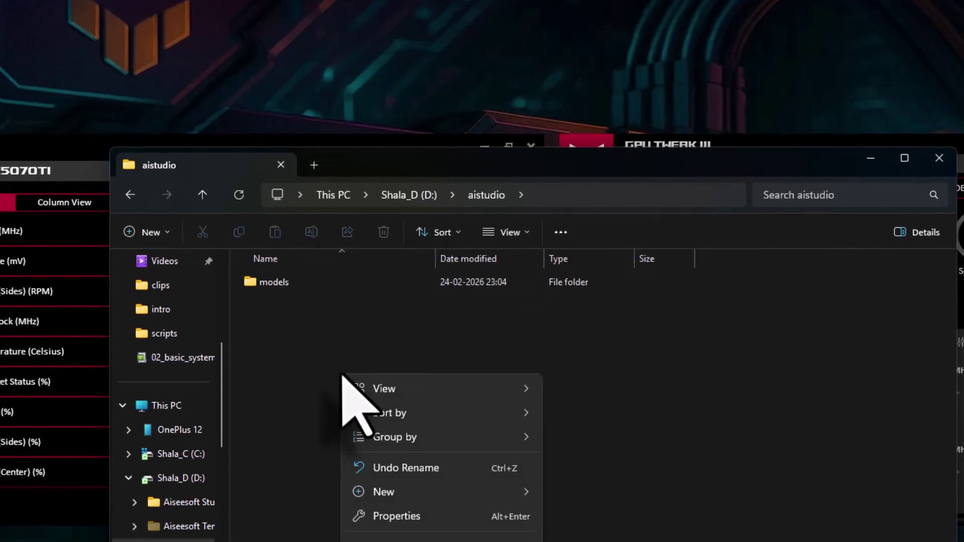
mouse_move(381, 539)
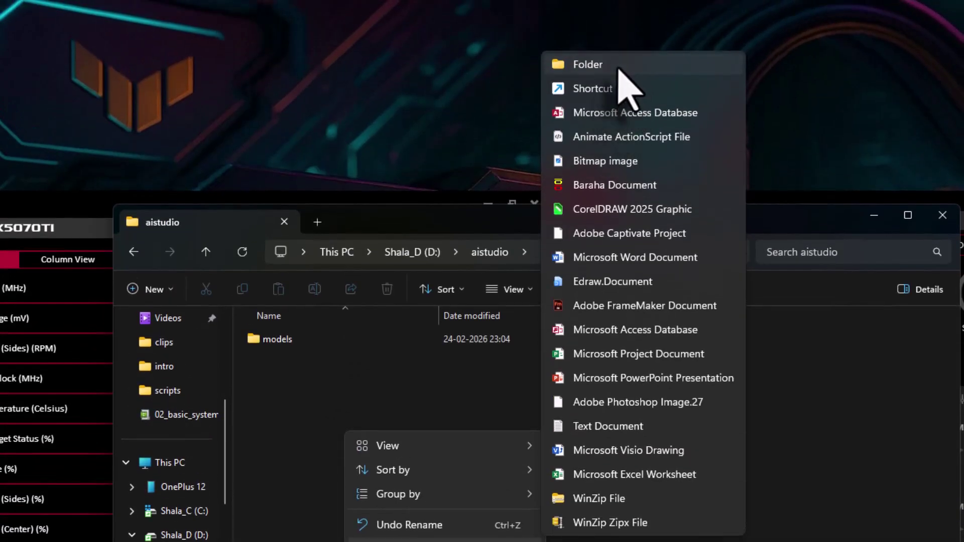
click(620, 68)
text(assets)
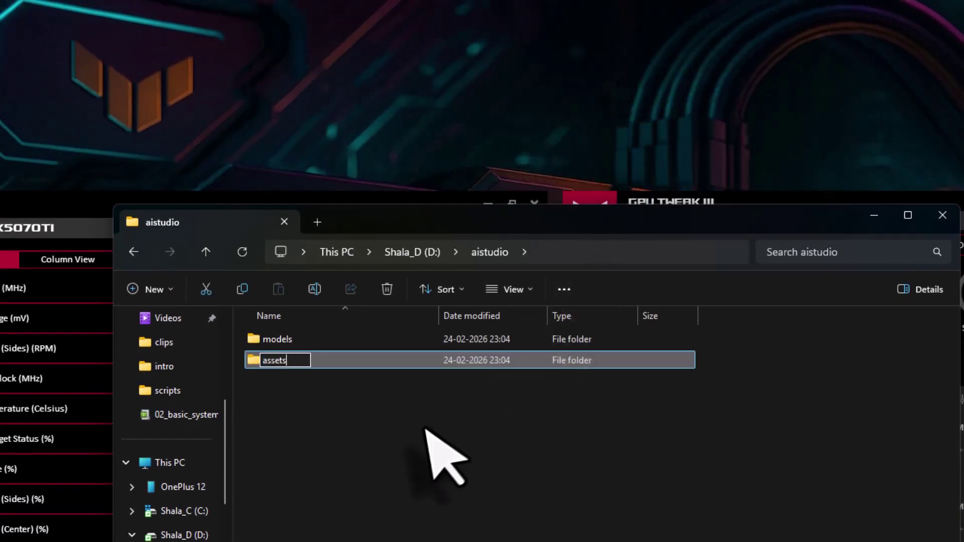
key(Return)
Create a subfolder named renders inside the aistudio folder
right_click(283, 426)
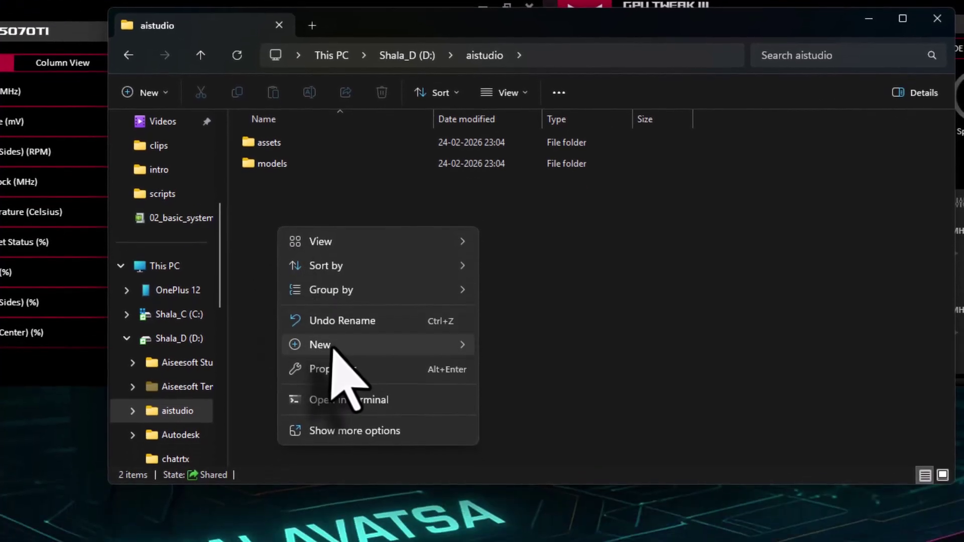
mouse_move(332, 487)
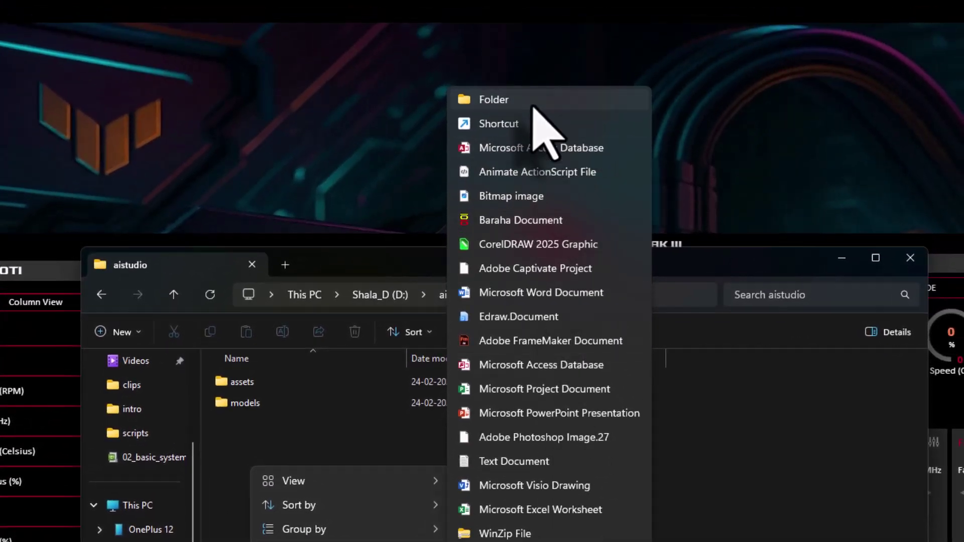
click(534, 103)
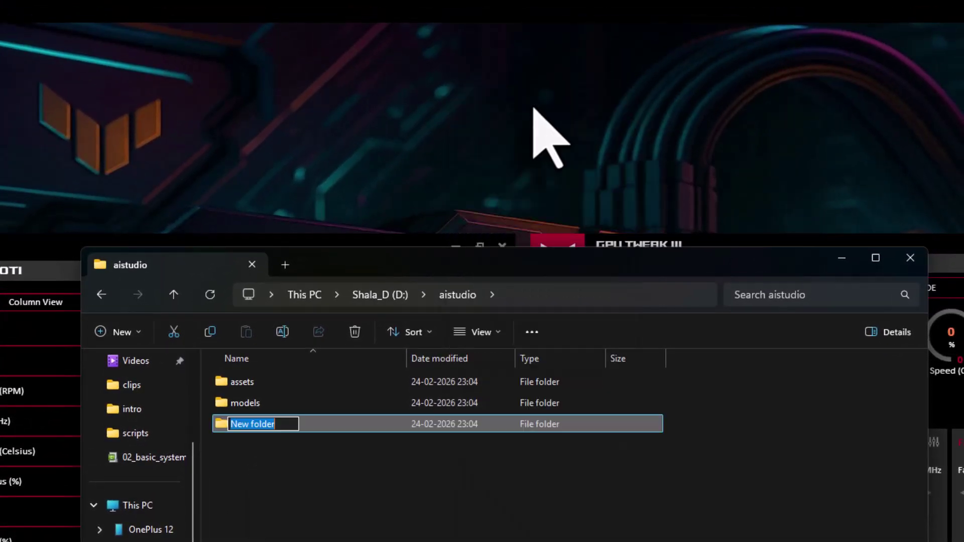
text(renders)
key(Return)
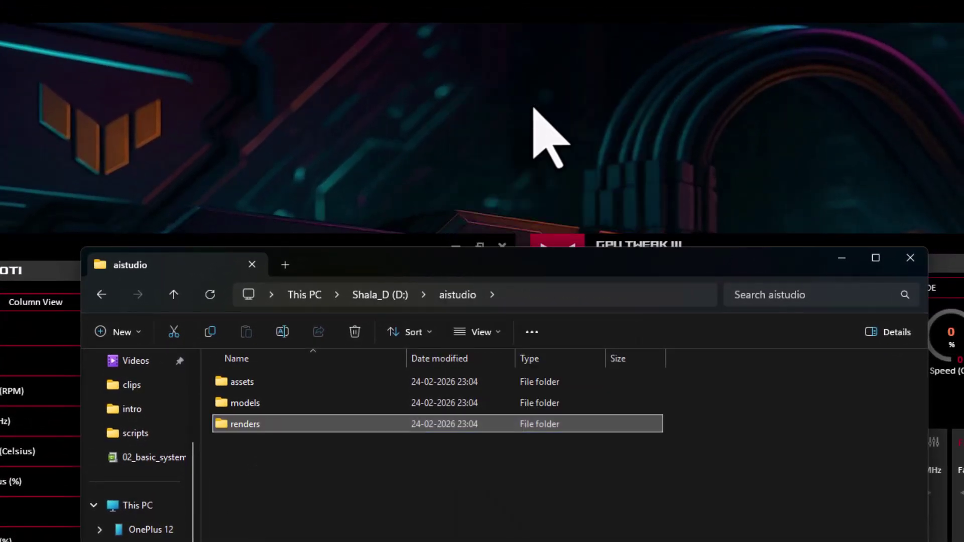
Create a subfolder named Audio inside the aistudio folder
right_click(349, 491)
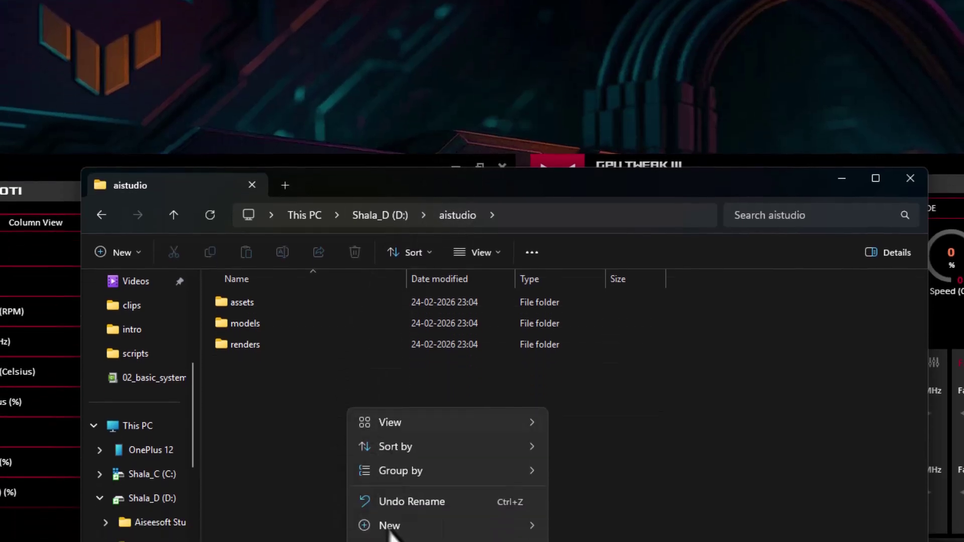
mouse_move(392, 465)
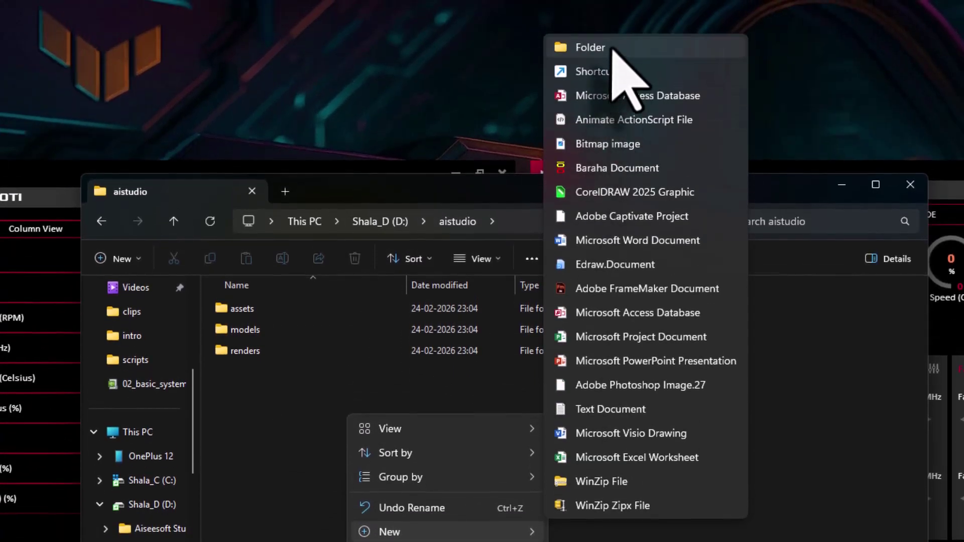
click(612, 10)
text(Audio)
key(Return)
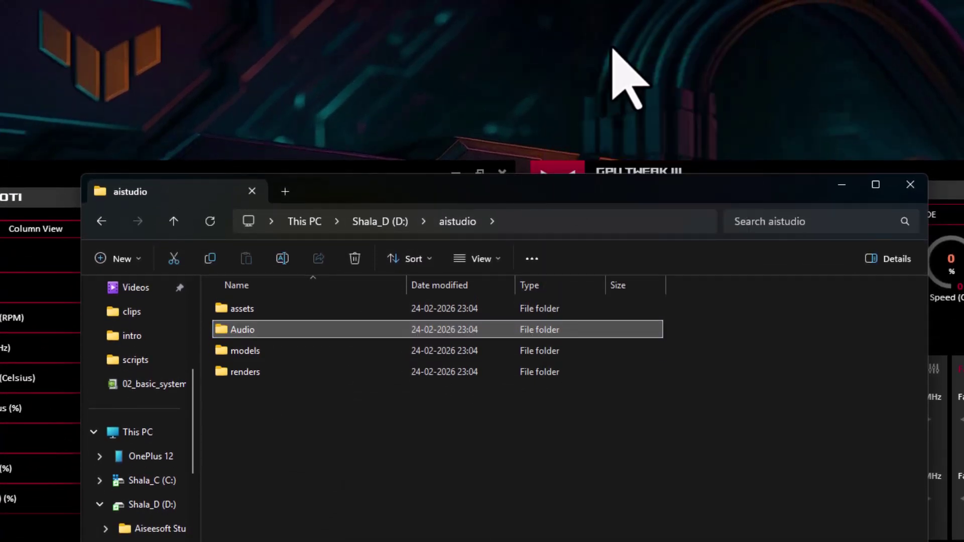
Create a subfolder named projects inside the aistudio folder
right_click(279, 504)
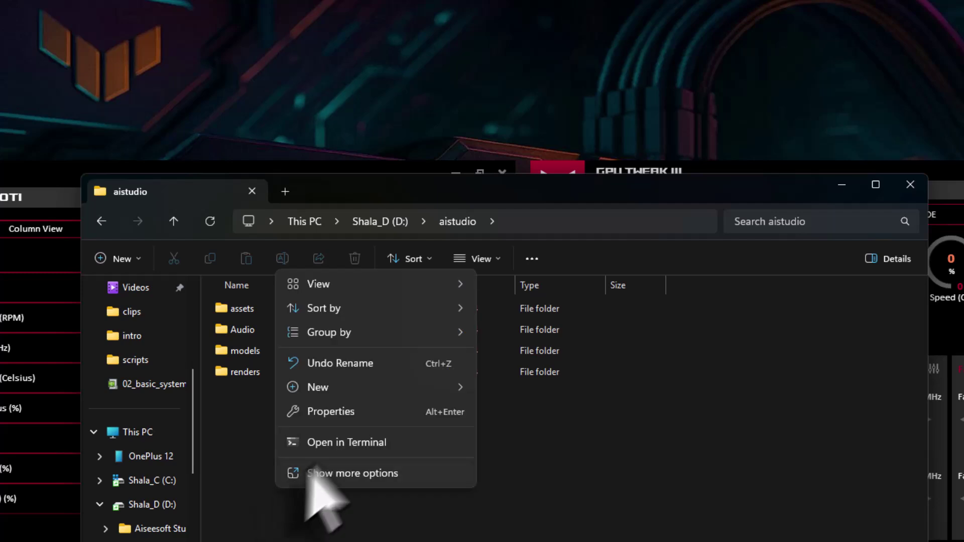
mouse_move(337, 394)
click(543, 36)
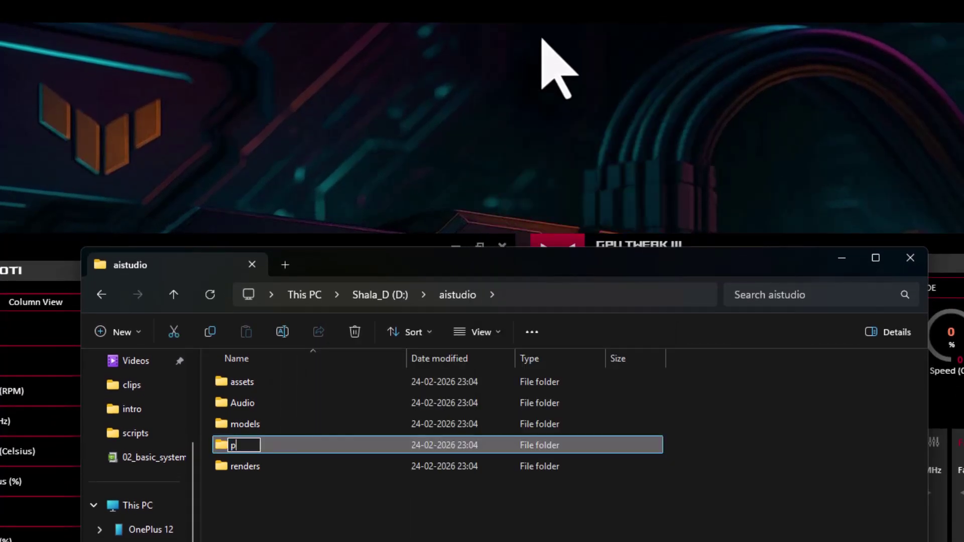
text(projects)
key(Return)
Create a subfolder named workflows inside the aistudio folder
right_click(315, 535)
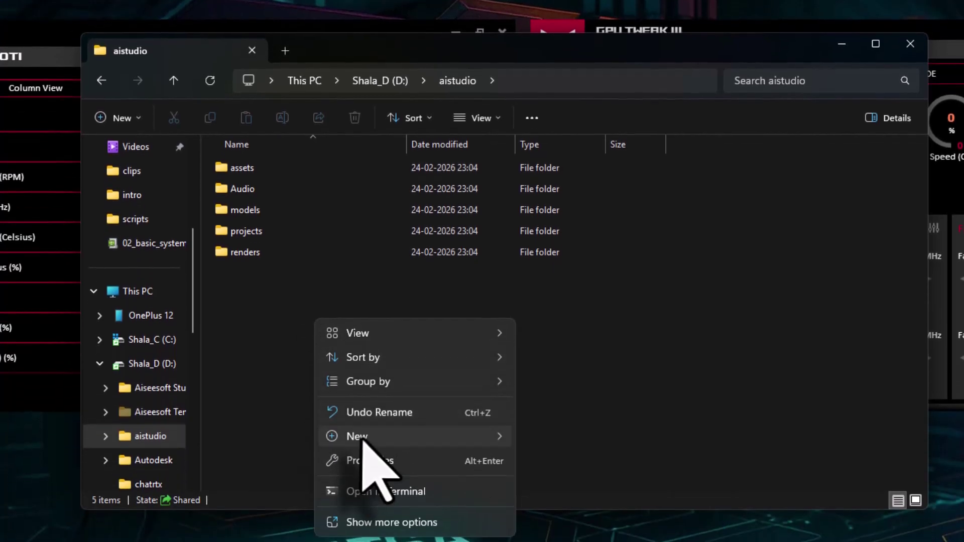
mouse_move(362, 434)
click(582, 75)
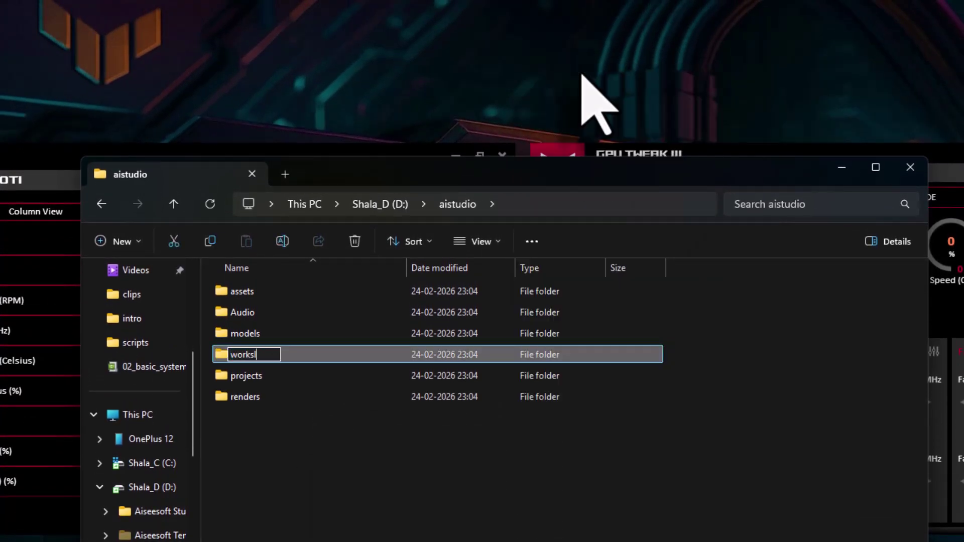
key(Return)
Create a subfolder named windows inside the aistudio folder
right_click(271, 507)
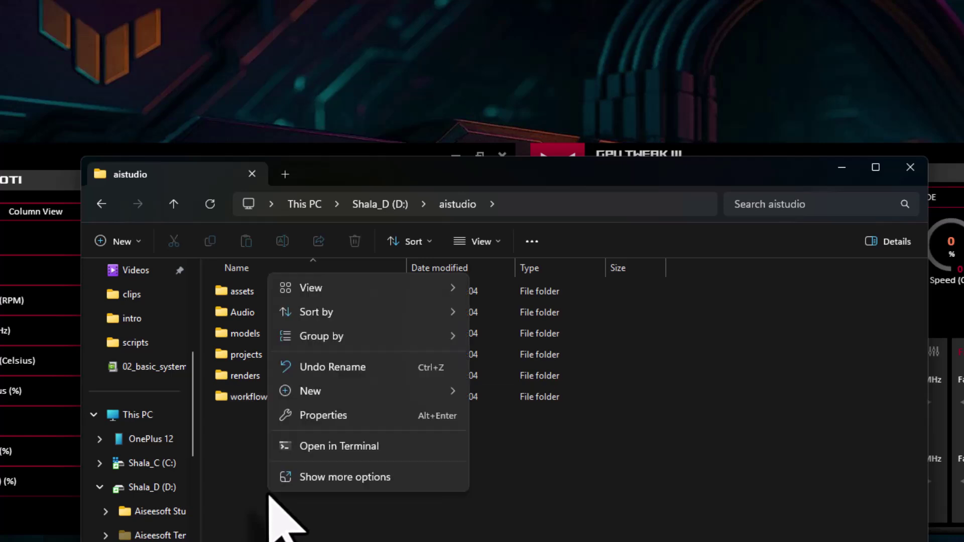
mouse_move(345, 400)
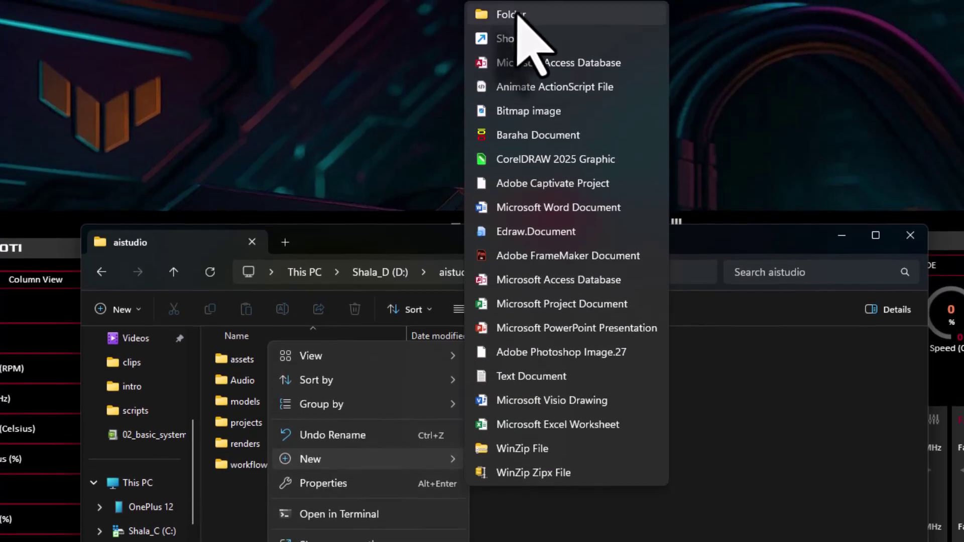
click(517, 15)
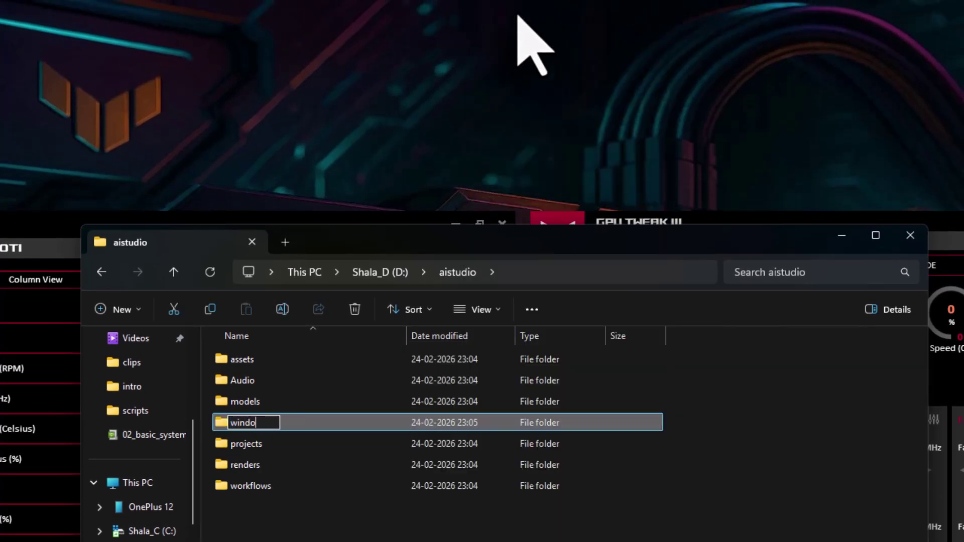
text(windows)
key(Return)
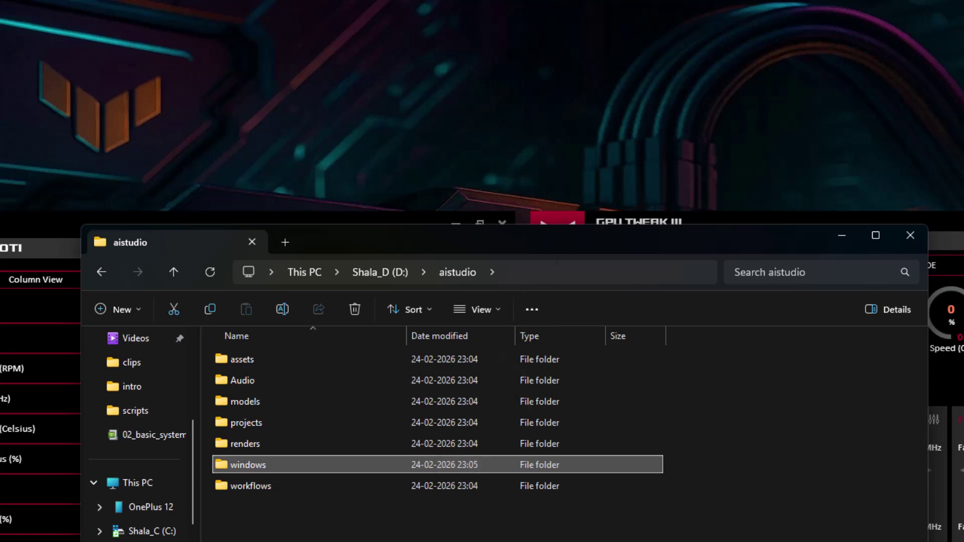
Create a subfolder named wsl inside the aistudio folder
right_click(237, 537)
mouse_move(278, 412)
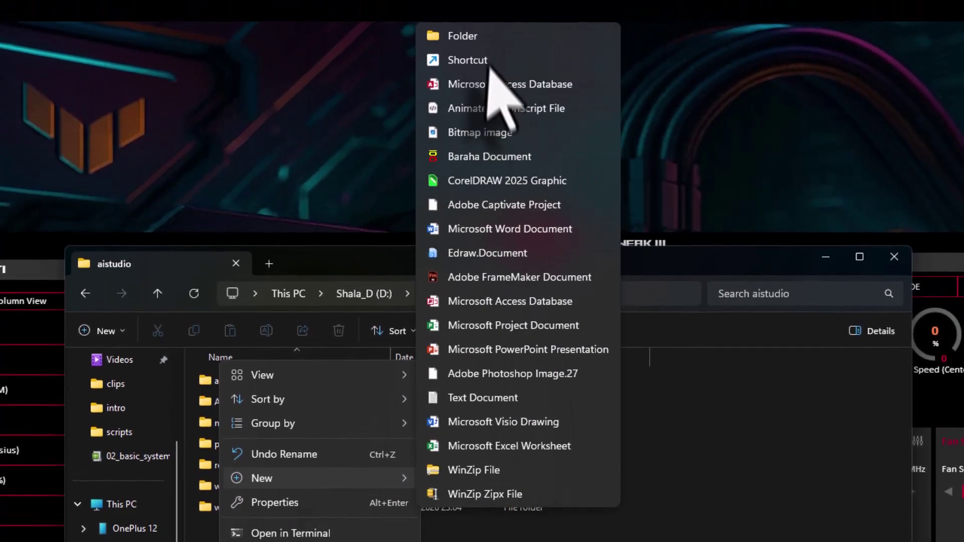
click(489, 44)
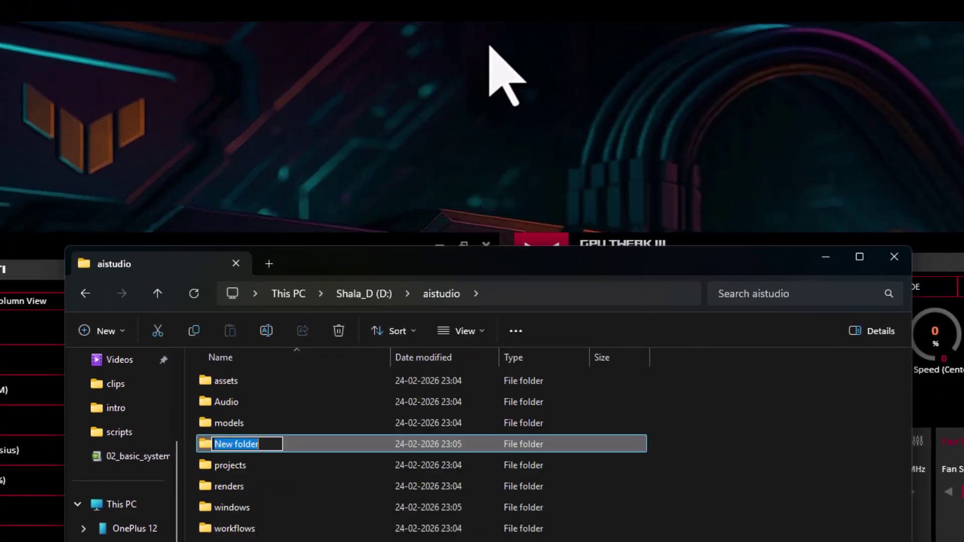
text(wsl)
key(Return)
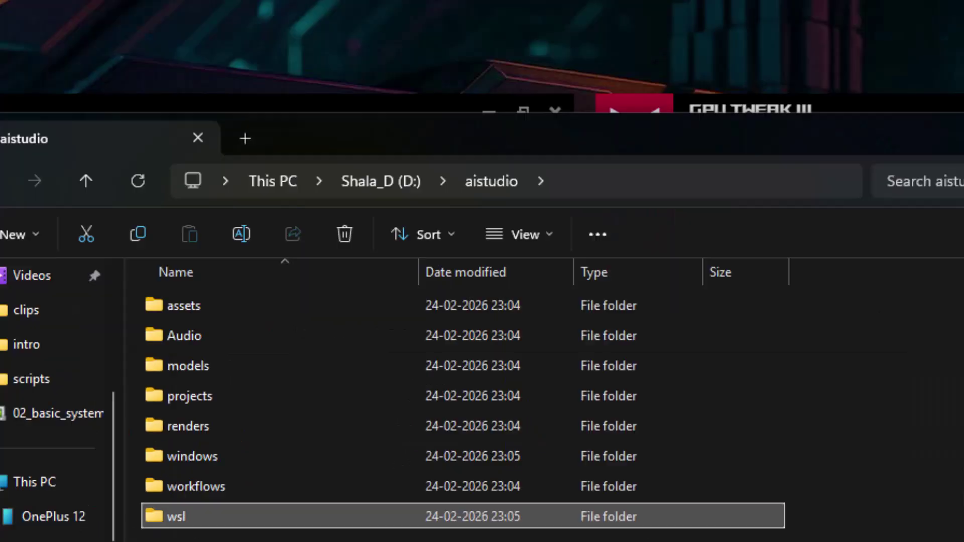